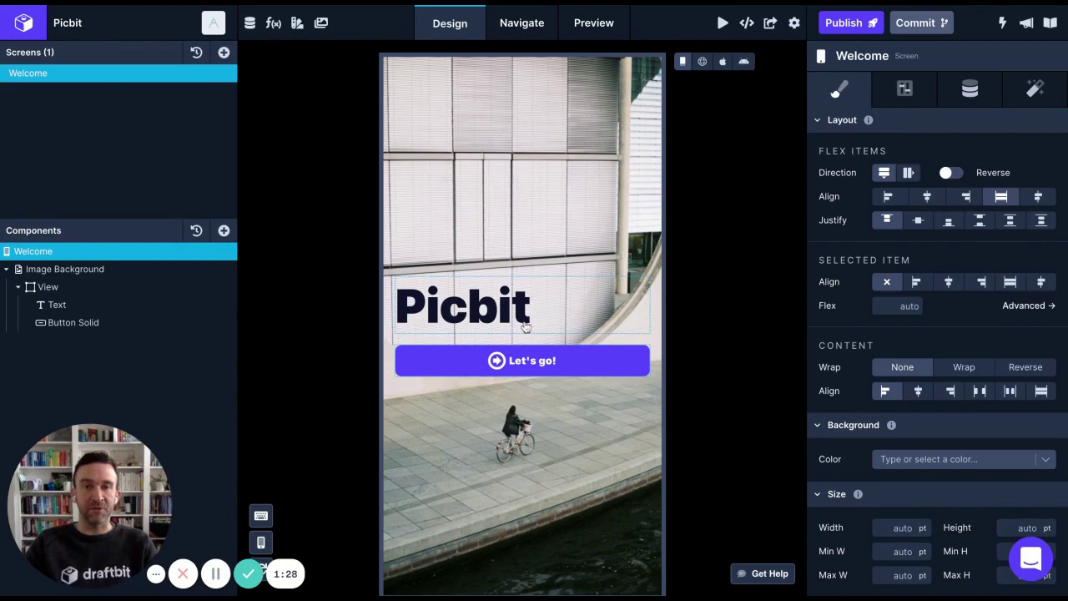
Select the 64 pt 'Picbit' title on the Welcome screen to view its styling properties
left_click(526, 324)
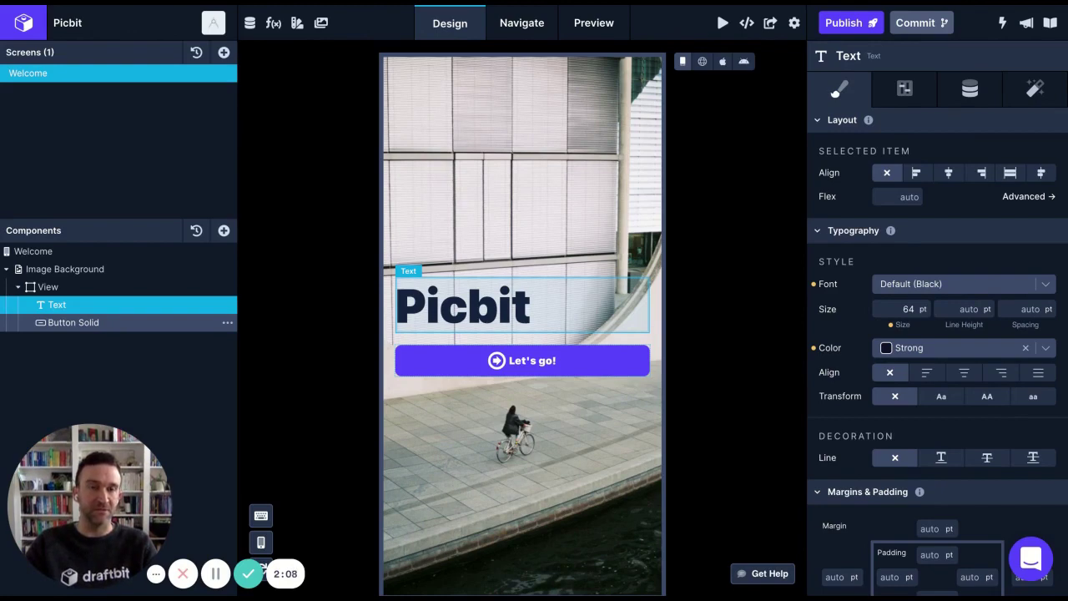
left_click(723, 61)
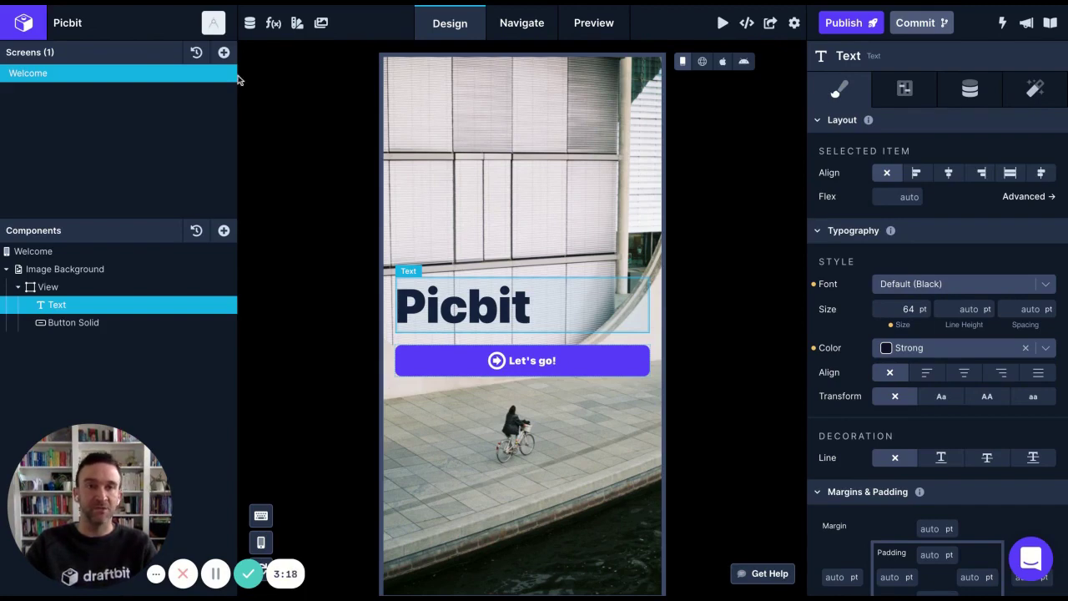
Add a Blank screen named 'New Post' and show the component library
left_click(223, 52)
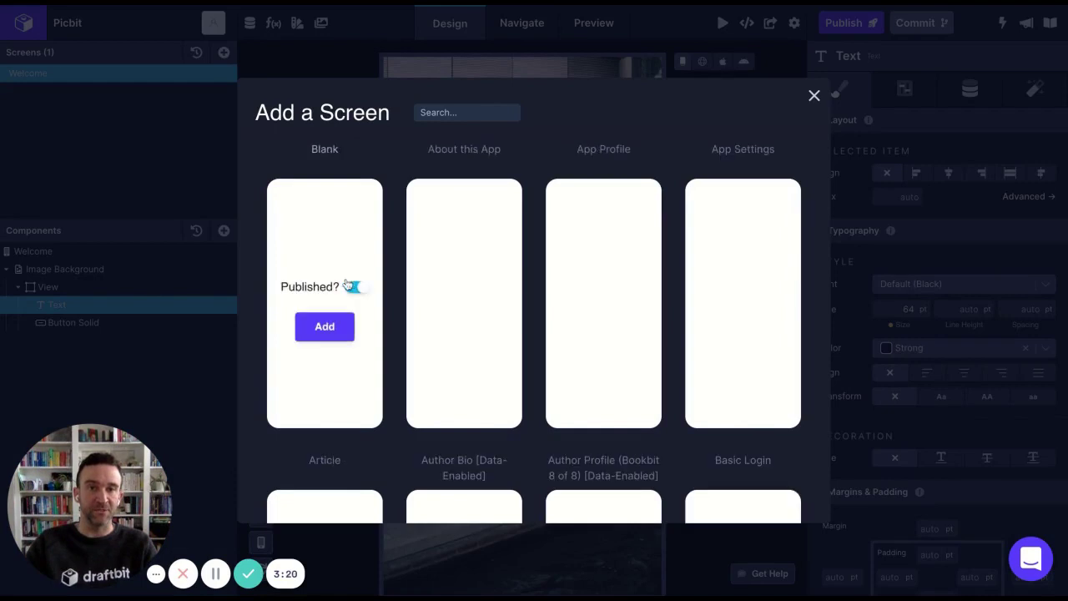
left_click(327, 325)
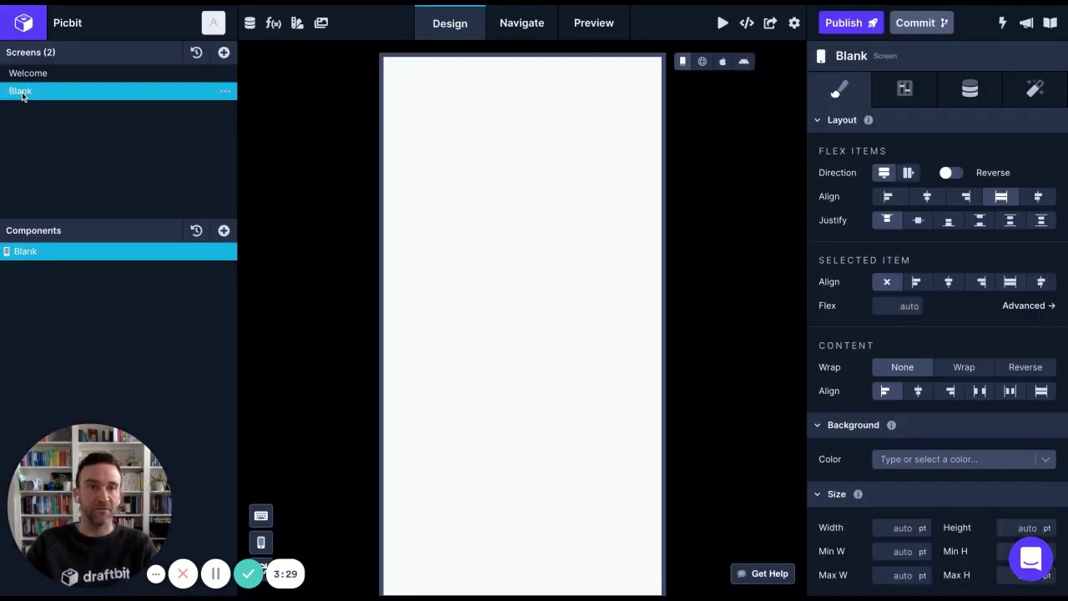
double_click(22, 91)
type("New Post")
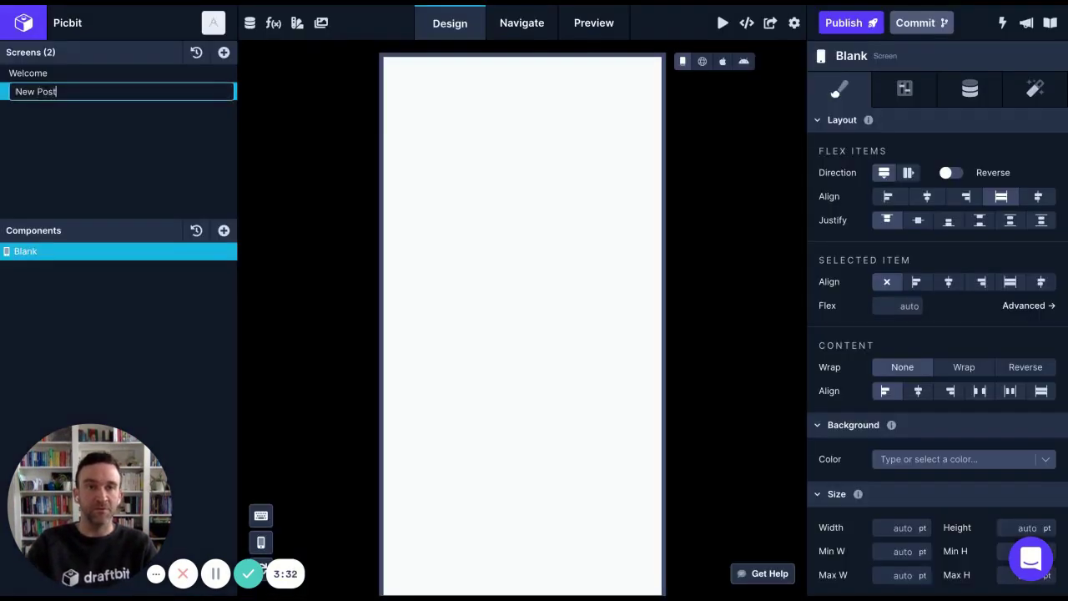
key("Return")
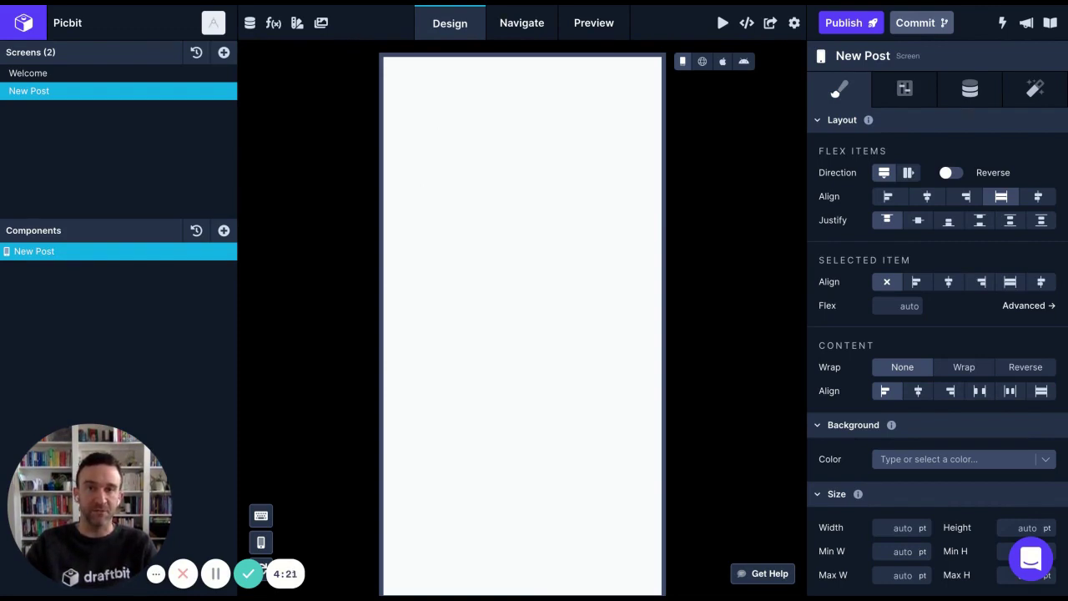
left_click(224, 230)
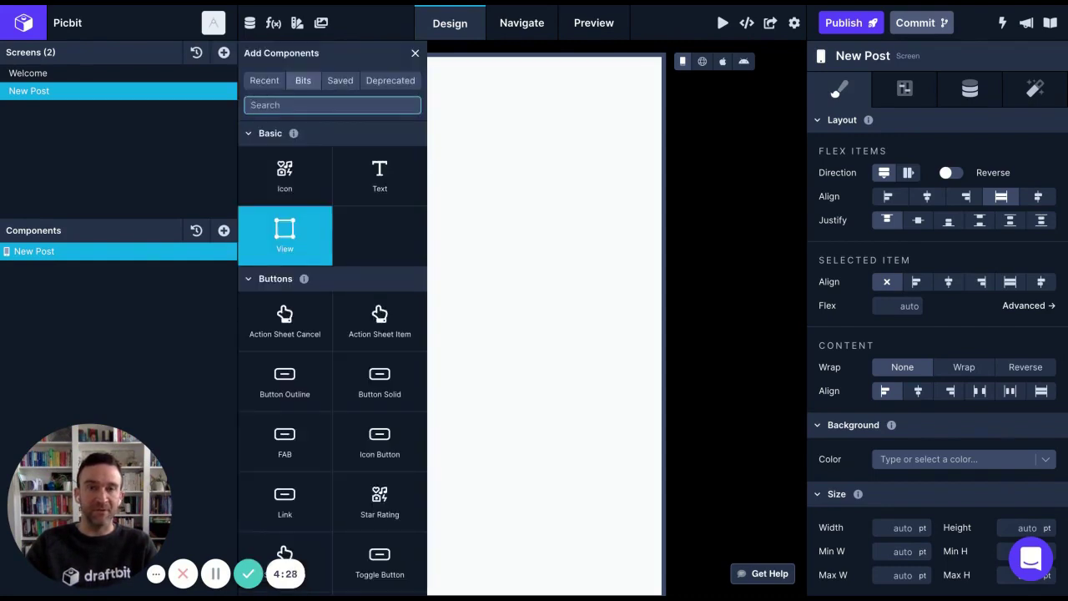
Add a View container holding two nested Views on New Post
left_click(285, 238)
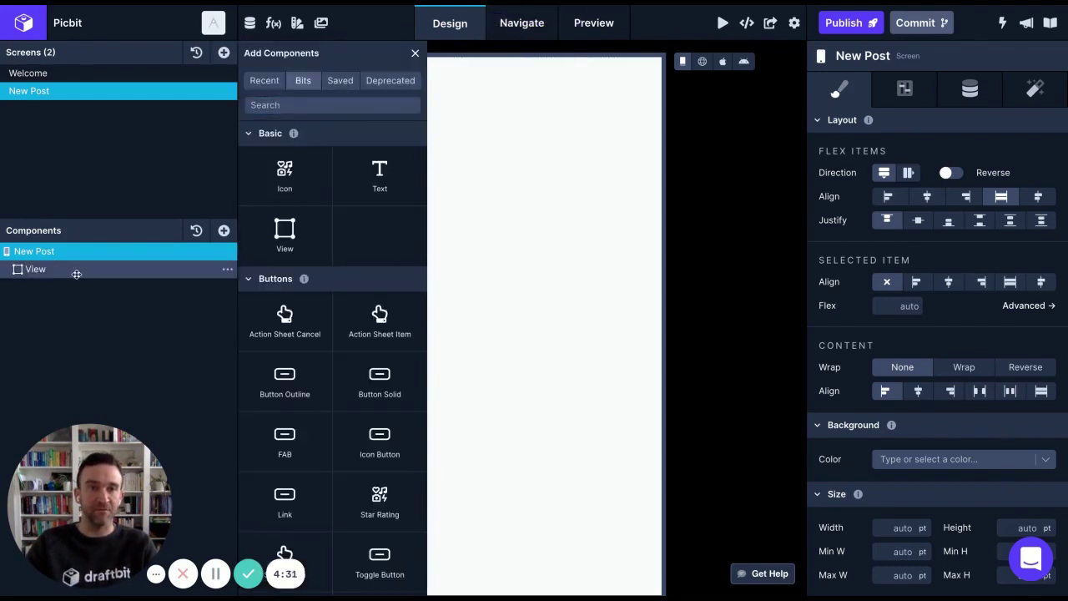
left_click(76, 272)
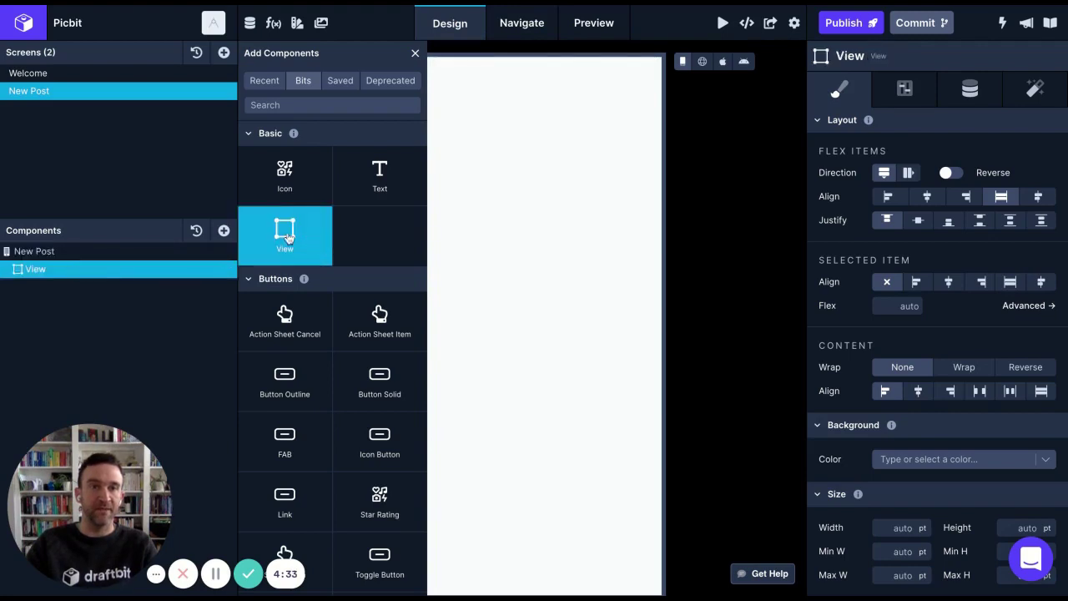
left_click(287, 237)
left_click(286, 237)
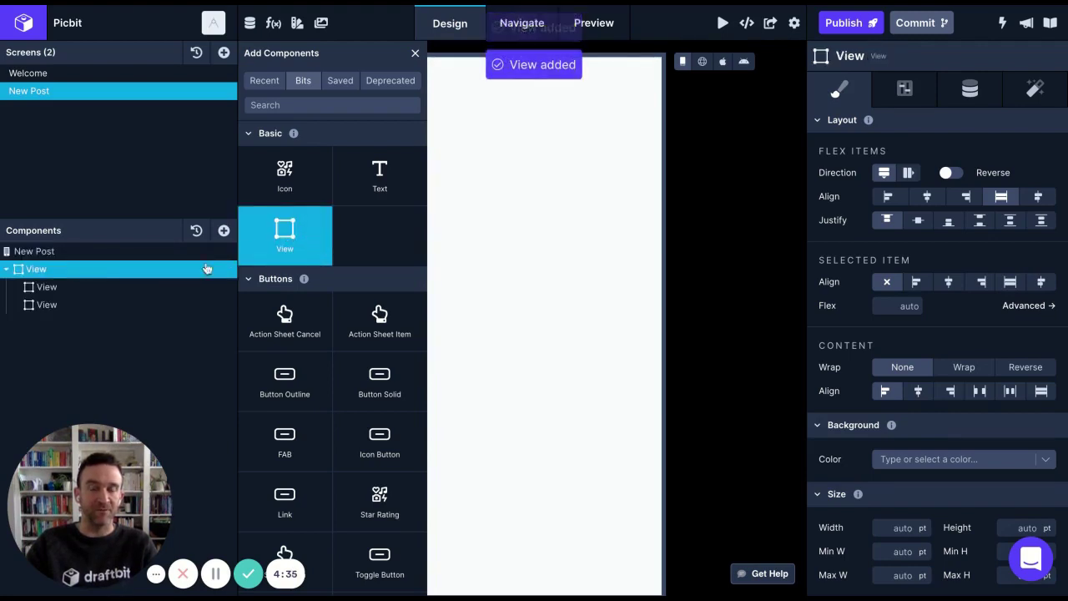
left_click(66, 286)
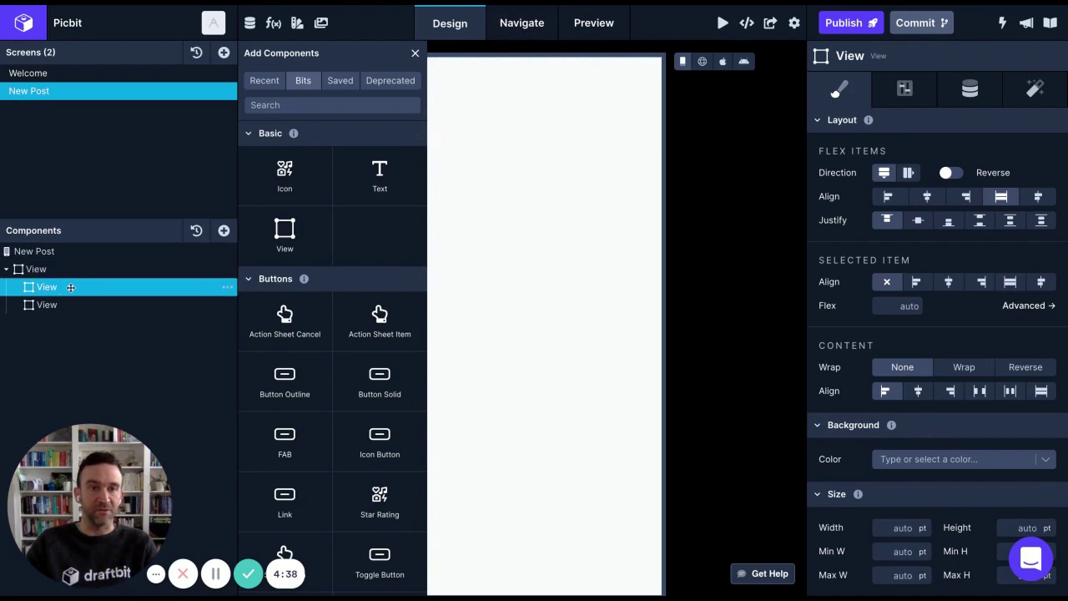
Search 'input' to add a Text Input field, then search 'bu' for the button
left_click(308, 104)
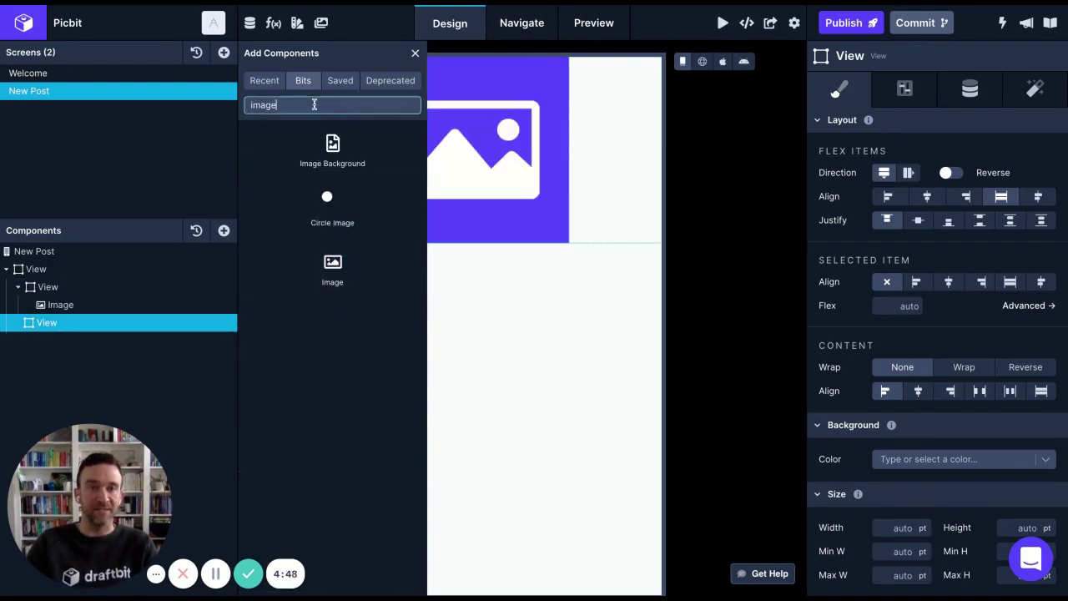
double_click(314, 104)
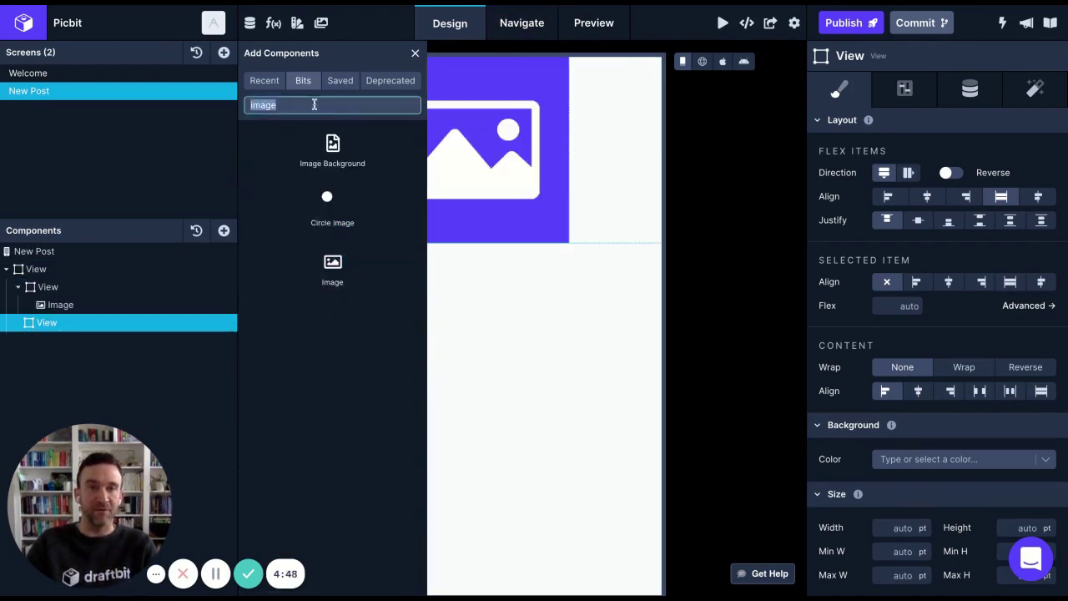
type("input")
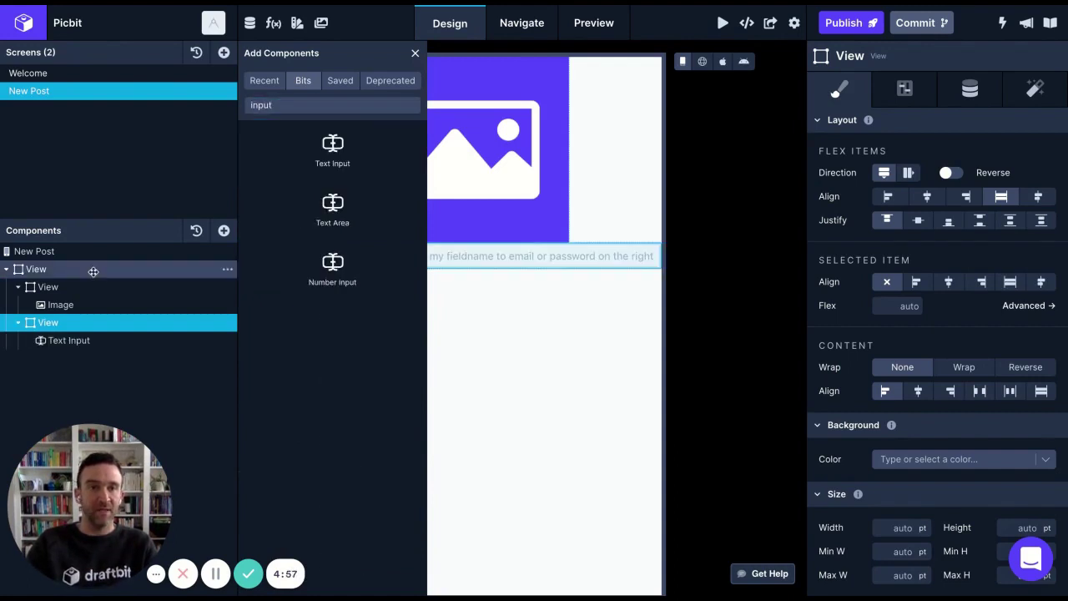
left_click(93, 271)
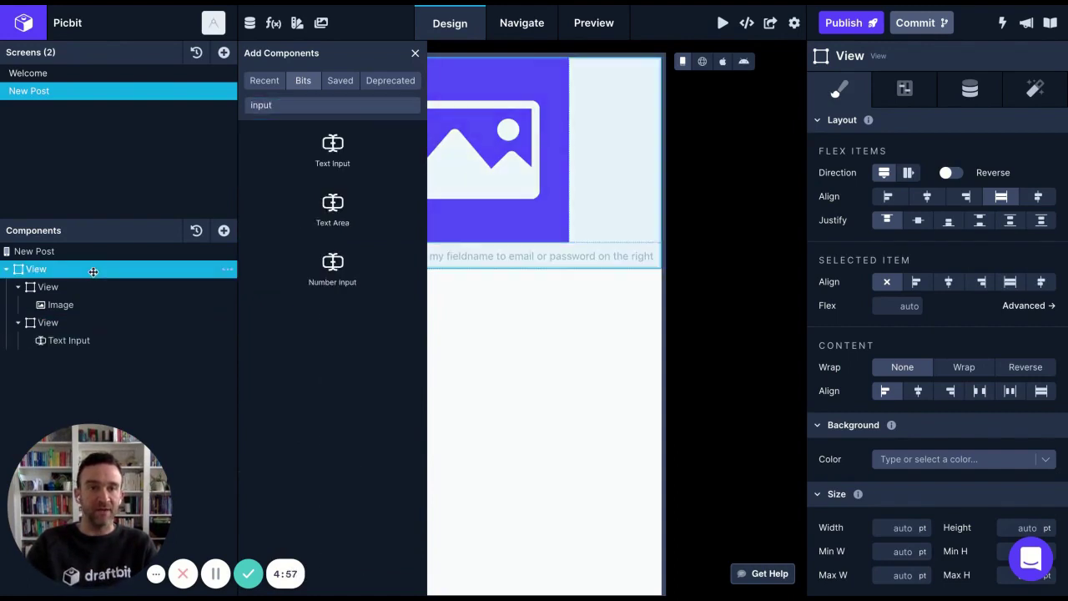
double_click(279, 103)
type("bu")
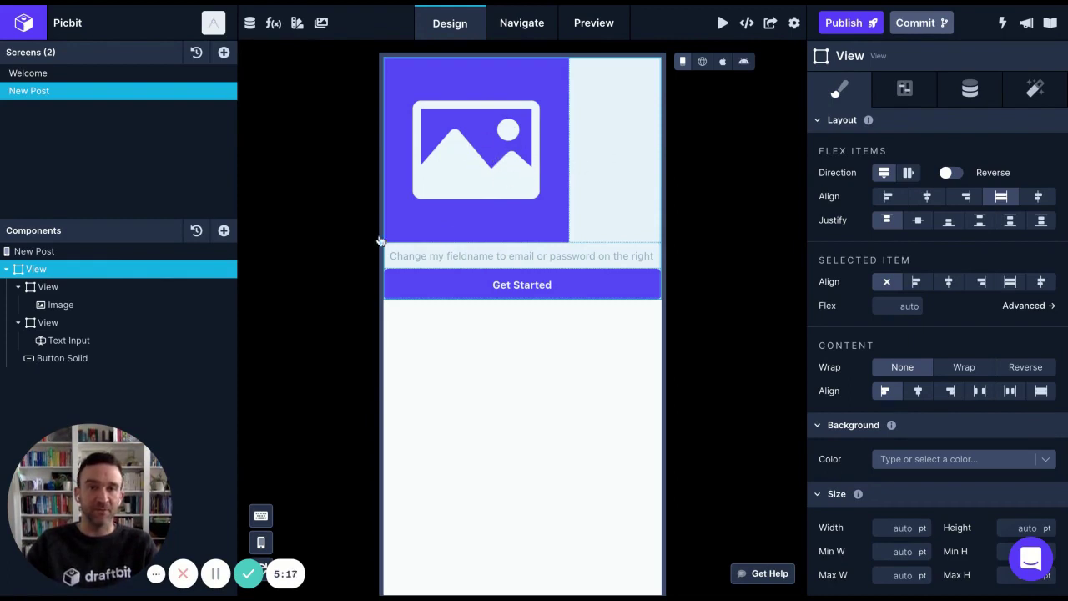
Size the New Post image to 100% width and 400 pt height
left_click(61, 305)
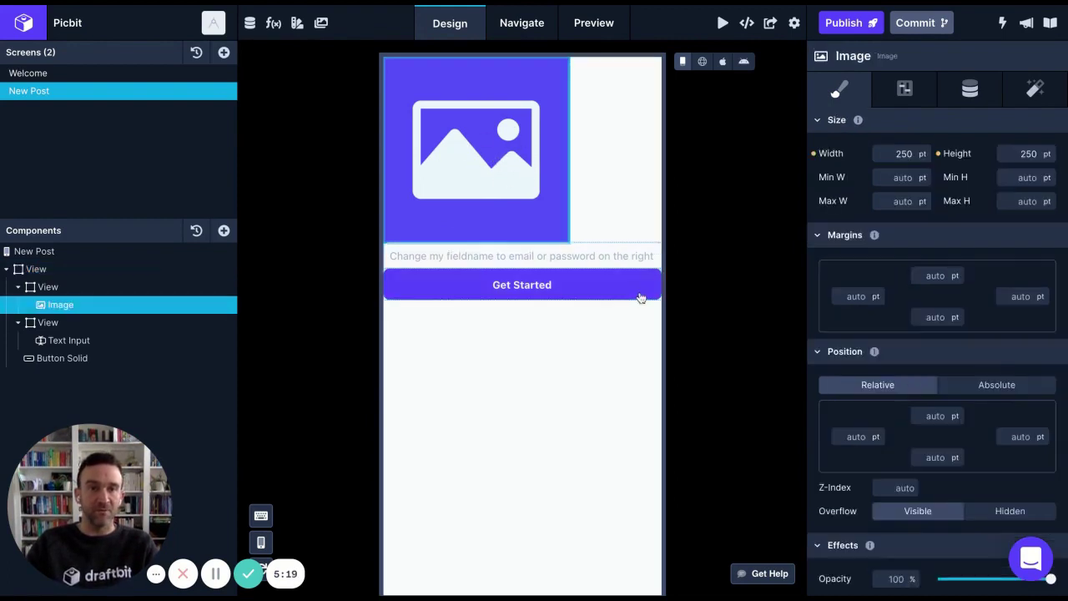
left_click(888, 154)
type("100")
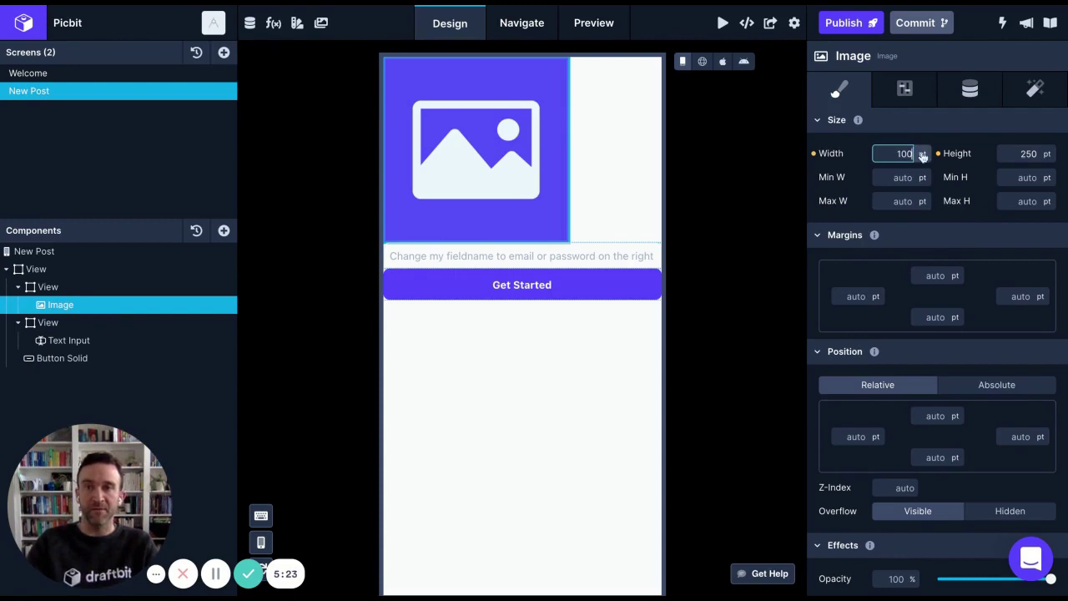
left_click(922, 155)
left_click(920, 193)
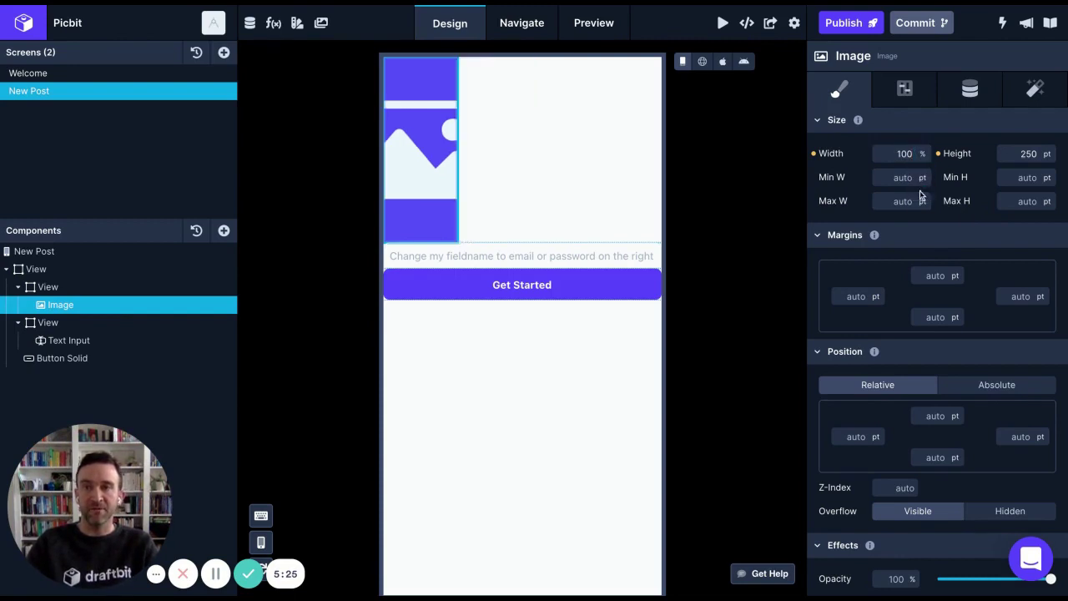
left_click(1016, 154)
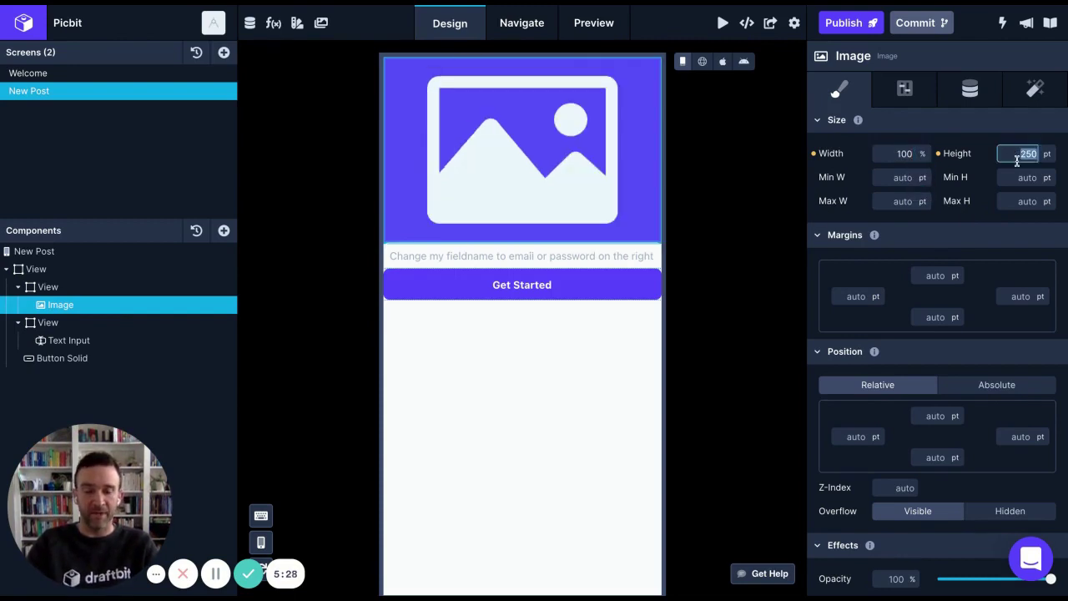
type("400")
key("Return")
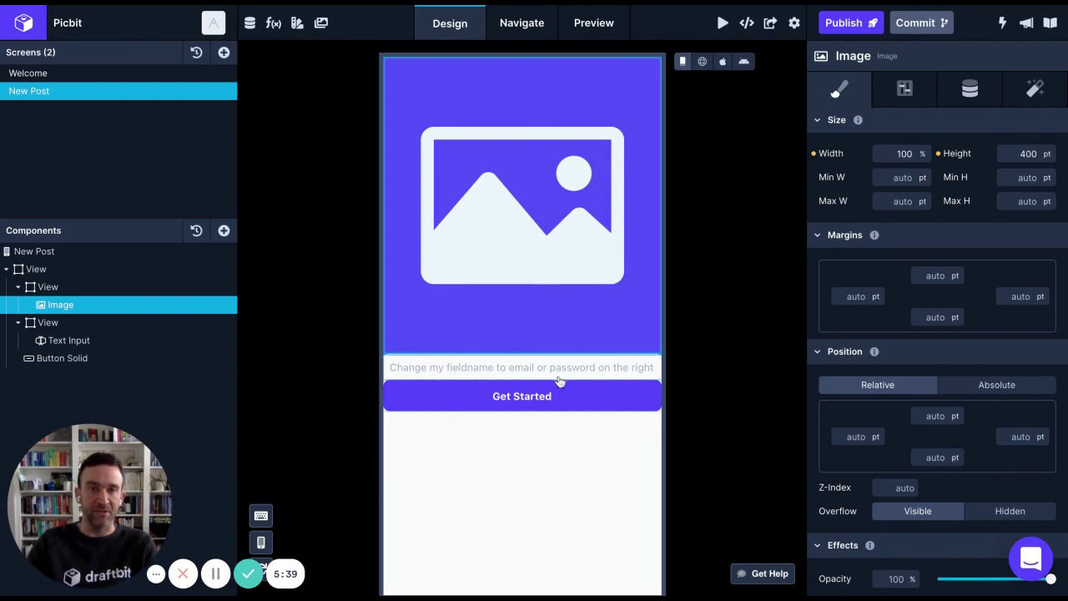
Give the Get Started button 16 pt left and right margins and a 32 pt top margin
left_click(57, 324)
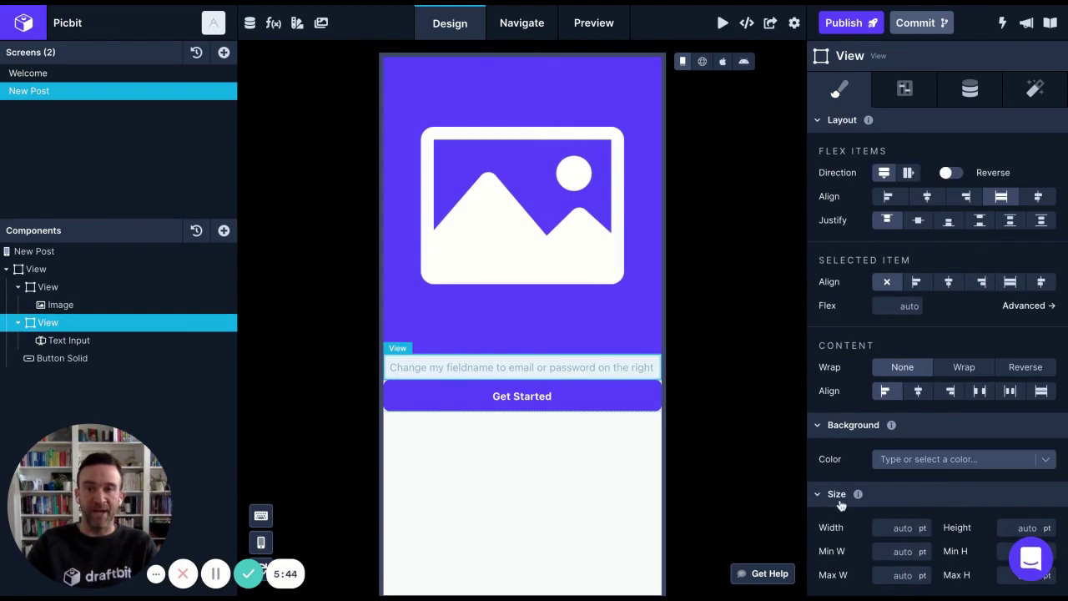
scroll(840, 505, "down", 1)
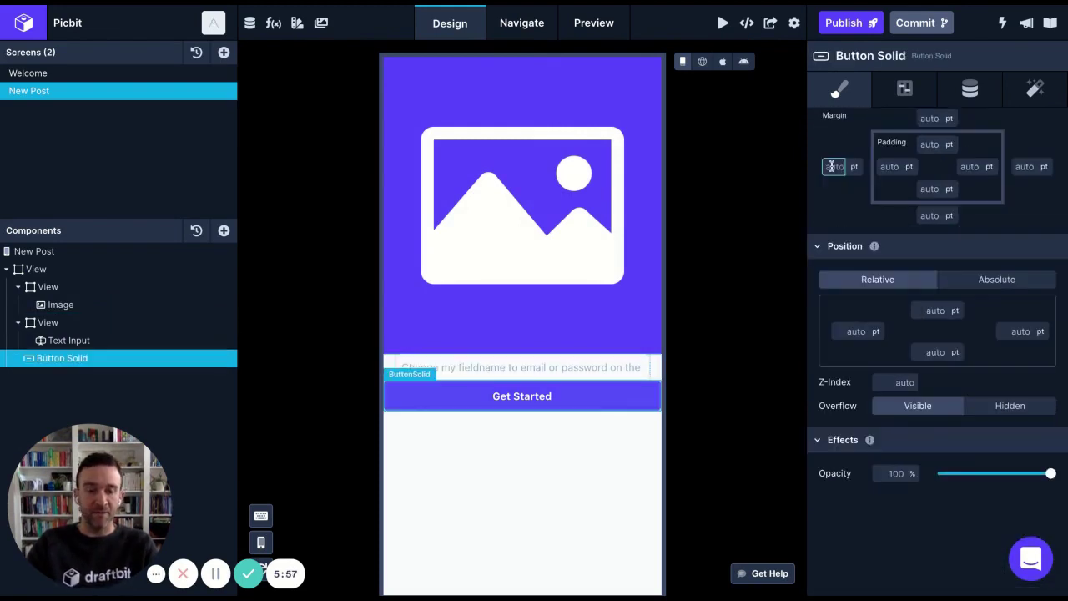
type("16")
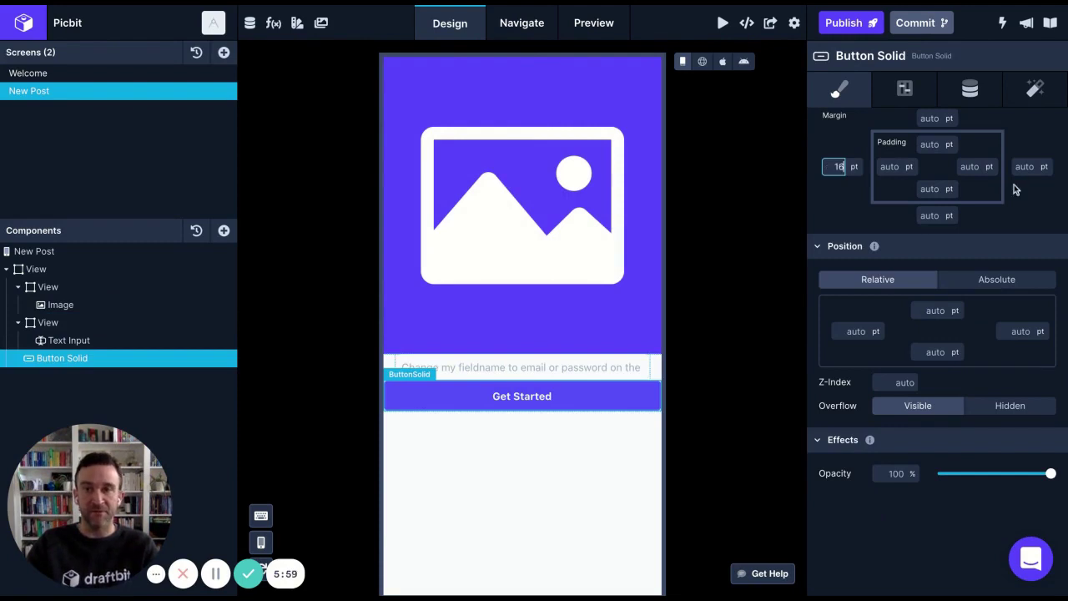
left_click(1022, 166)
type("16")
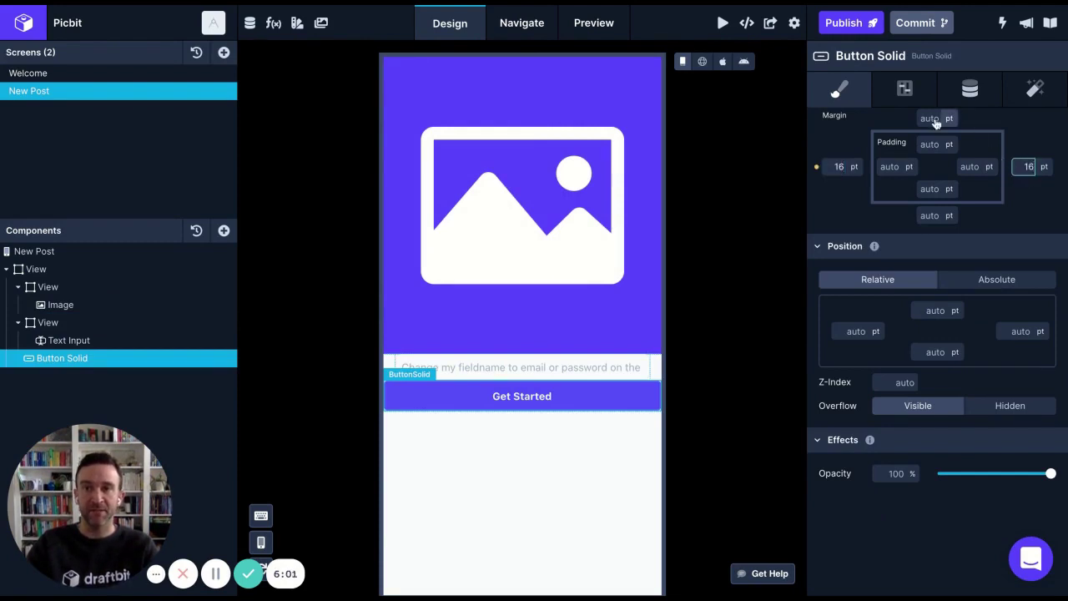
left_click(933, 118)
type("32")
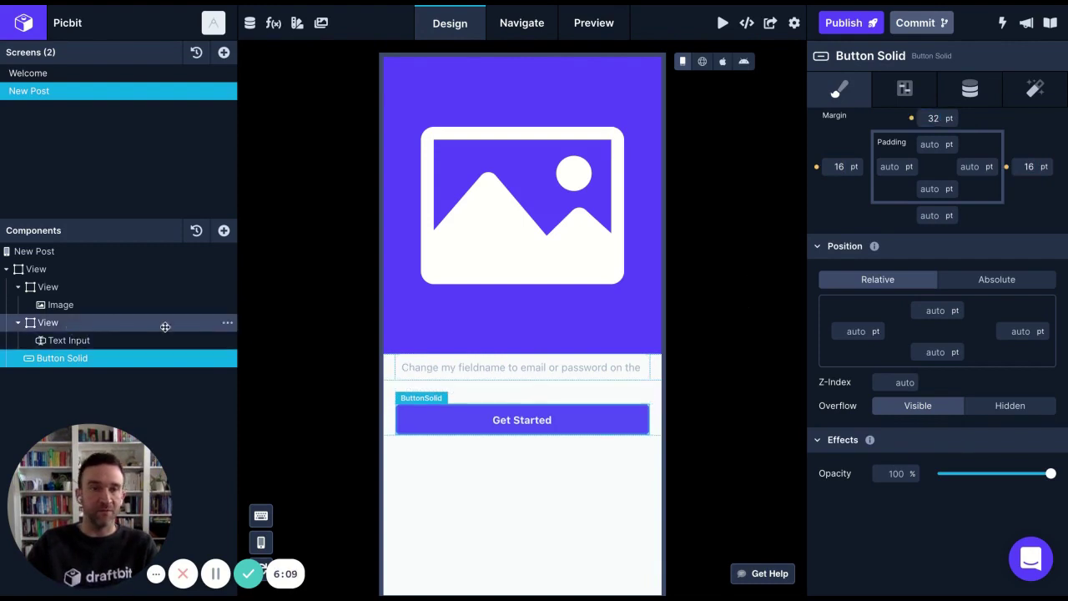
Add 16 pt top padding to the View containing the caption field
left_click(554, 348)
left_click(933, 259)
type("16")
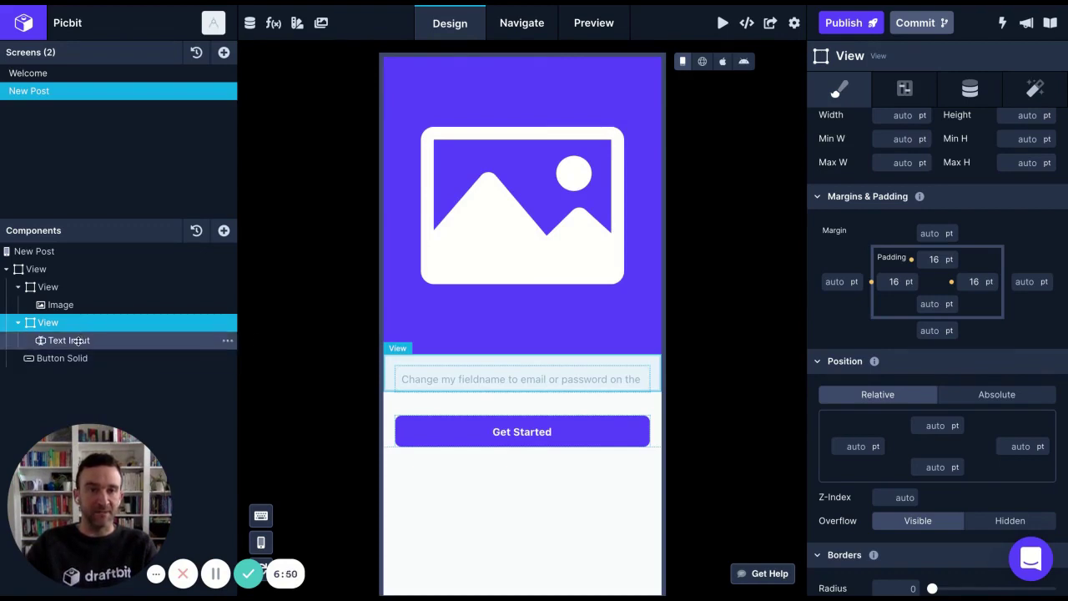
Set the text input's placeholder to 'Write a caption'
left_click(77, 340)
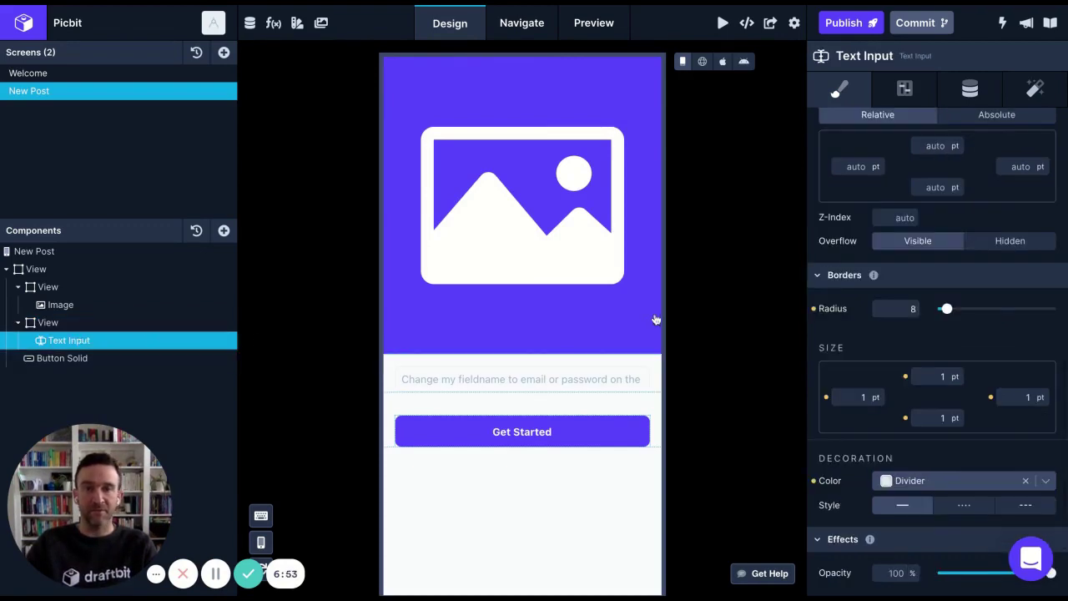
left_click(905, 90)
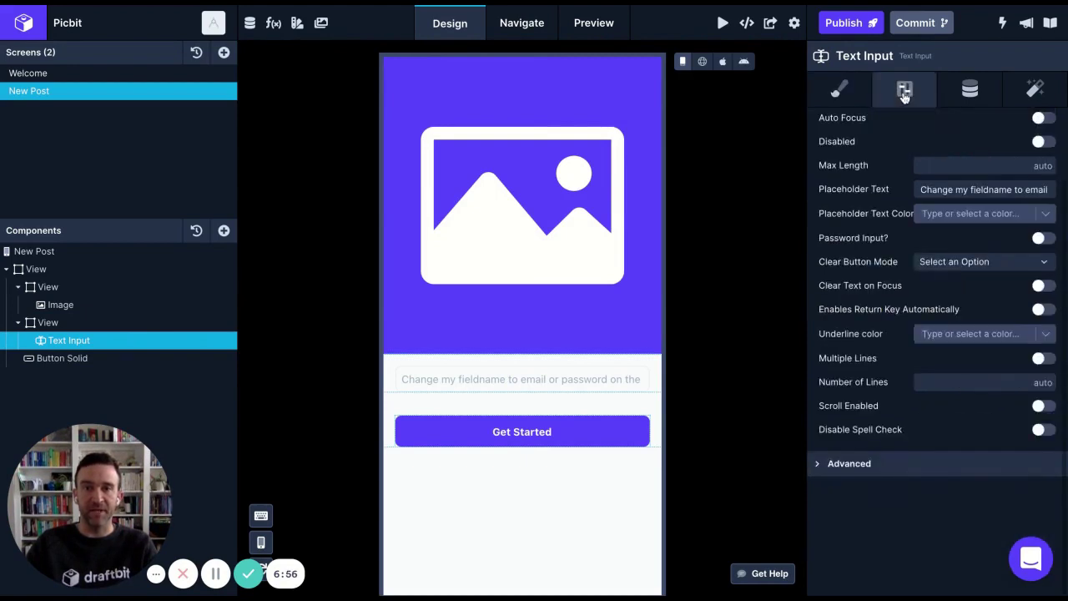
left_click(950, 191)
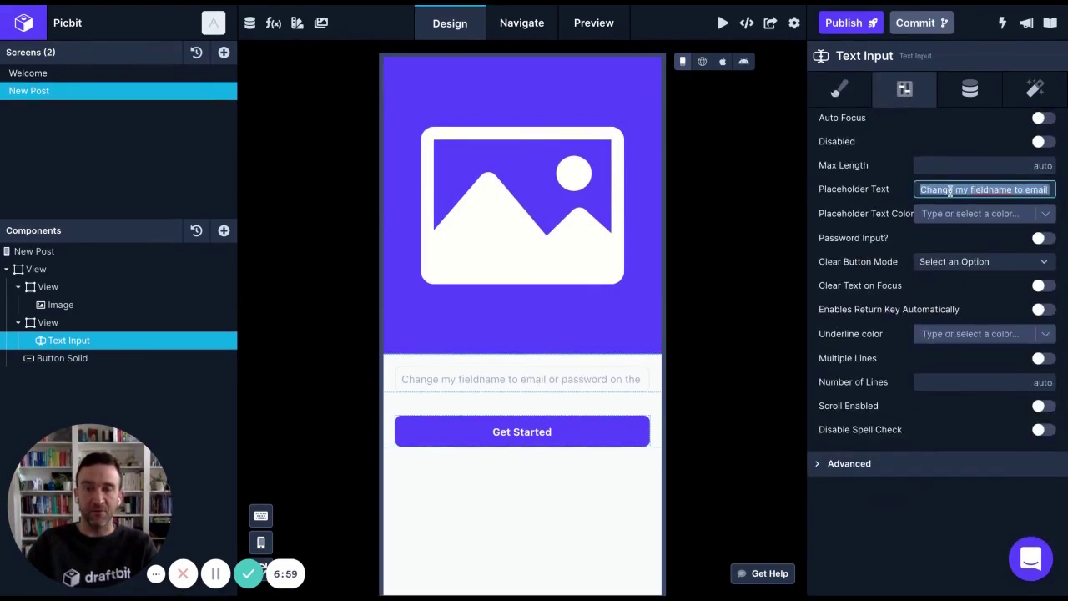
type("Write a caption...")
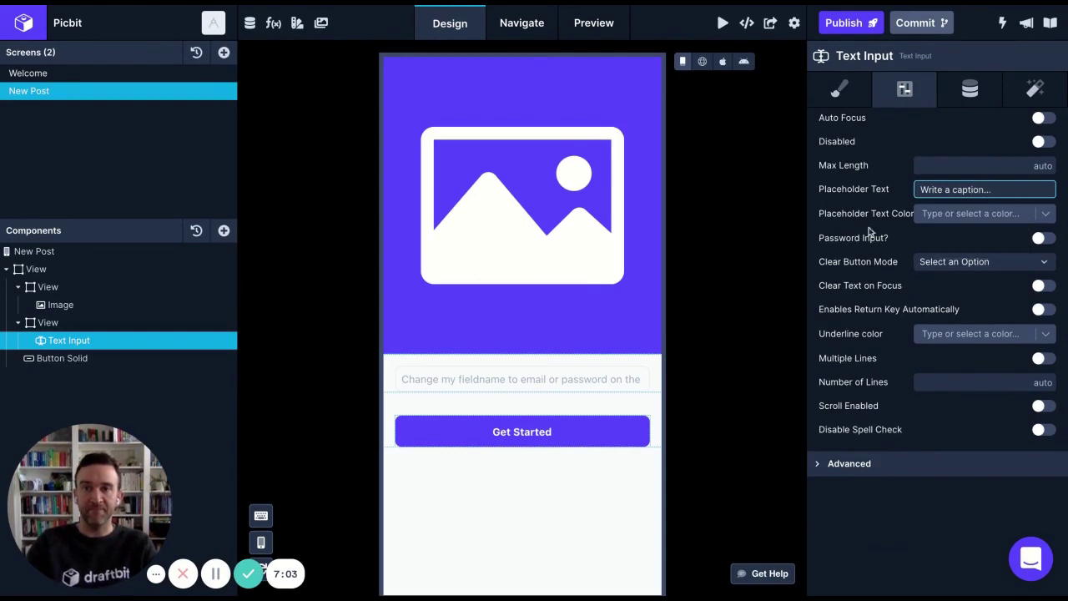
Change the button label from 'Get Started' to 'Post it!'
left_click(584, 430)
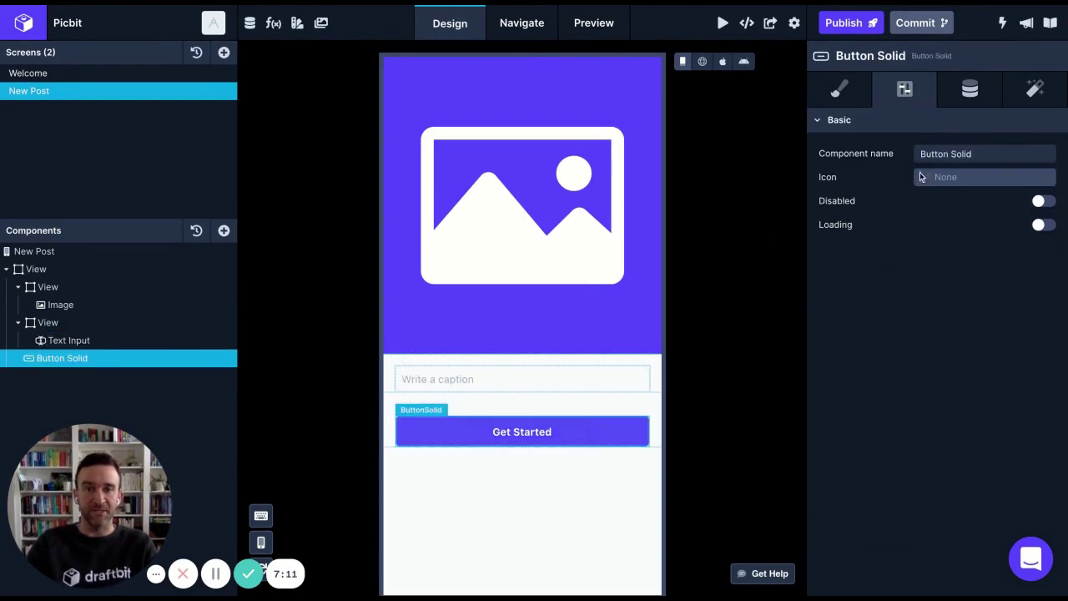
left_click(963, 102)
triple_click(935, 155)
type("Post it!")
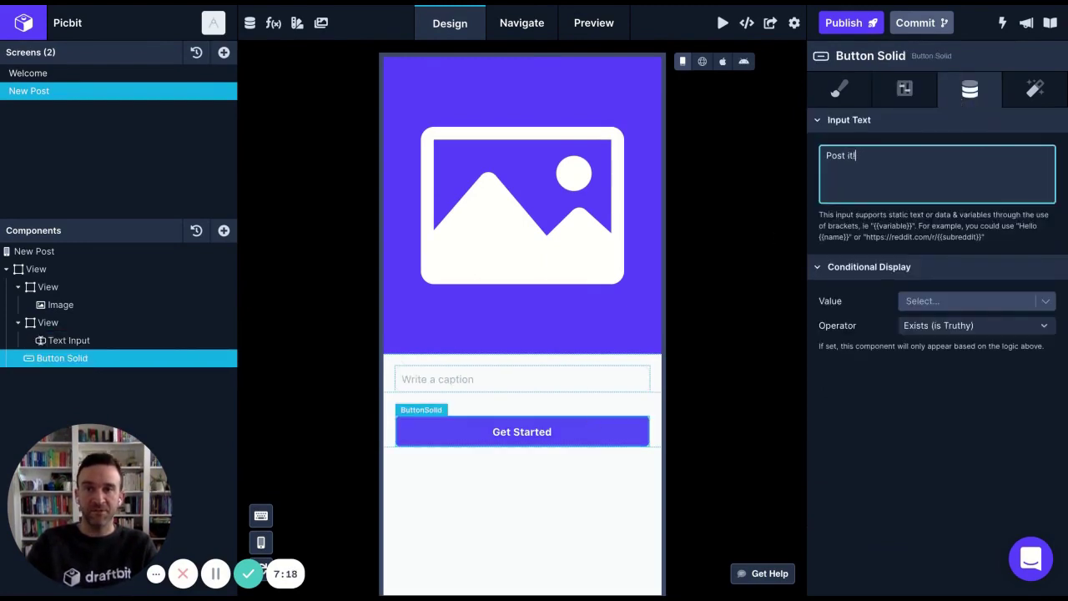
left_click(722, 62)
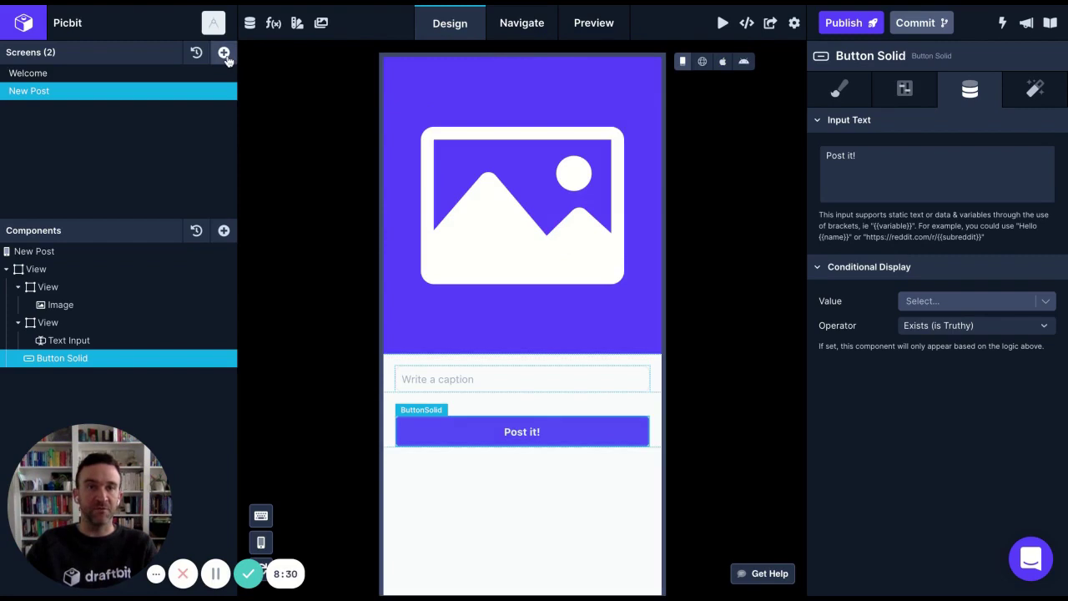
Add a Blank screen as the third screen of the Picbit app
left_click(224, 52)
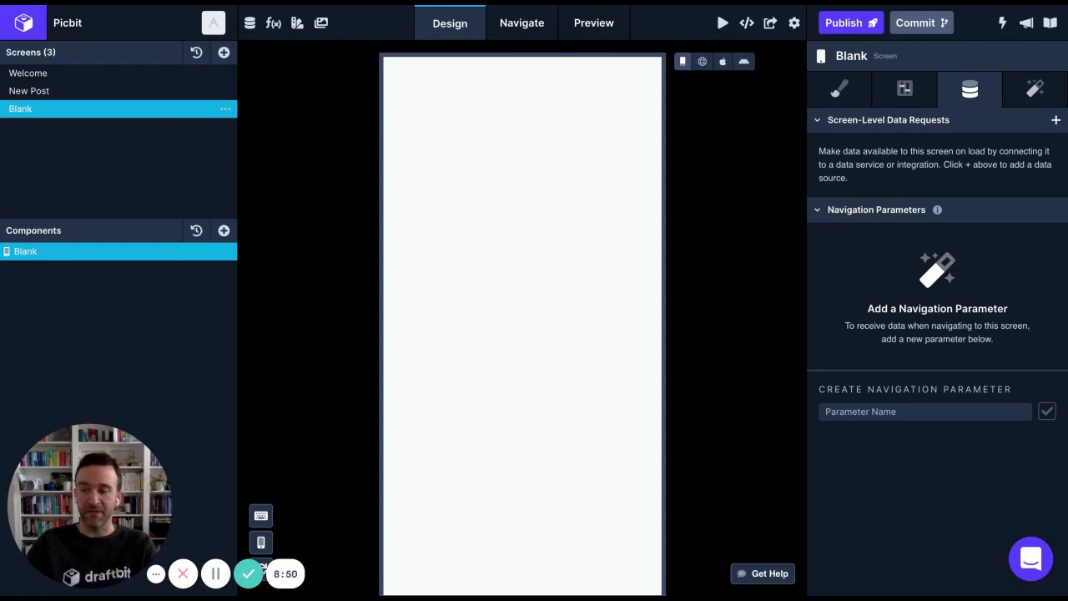
Rename the third screen from 'Blank' to 'Feed'
double_click(20, 109)
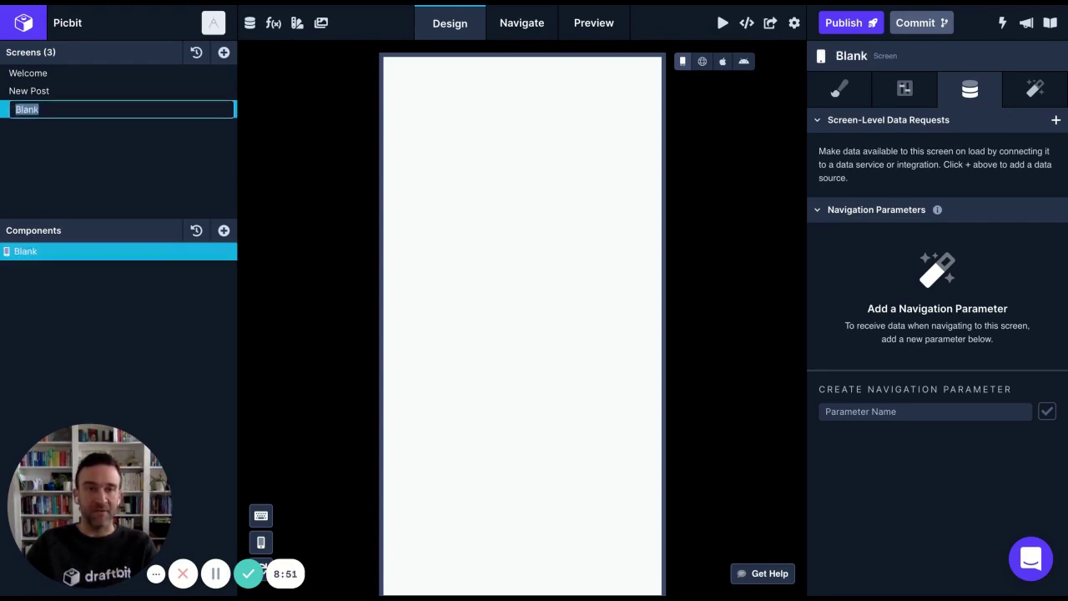
type("Feed")
key("Return")
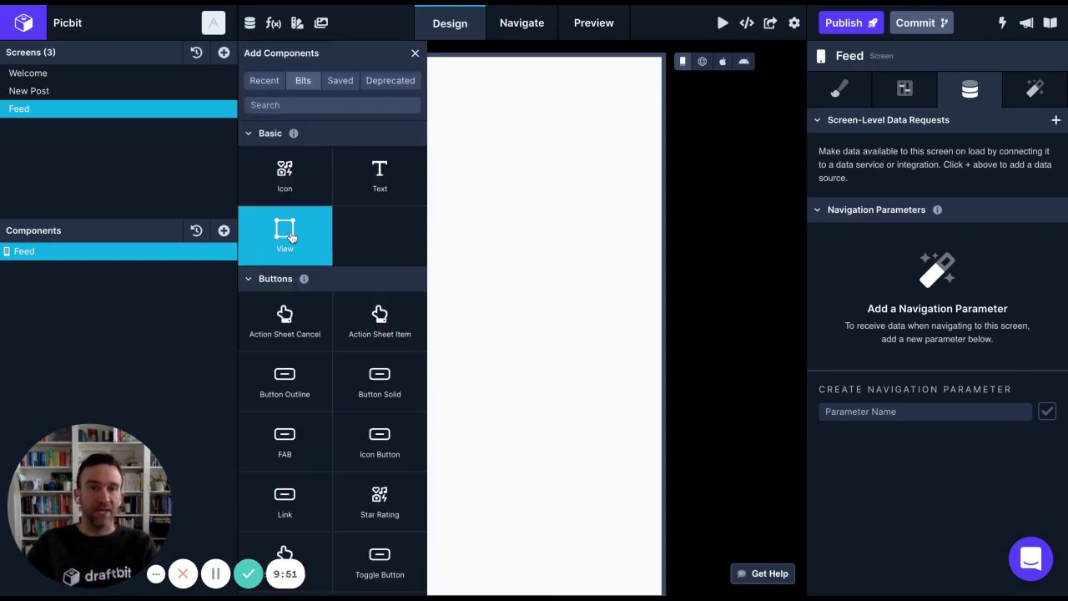
Add a container View with two child Views on the Feed screen
left_click(288, 237)
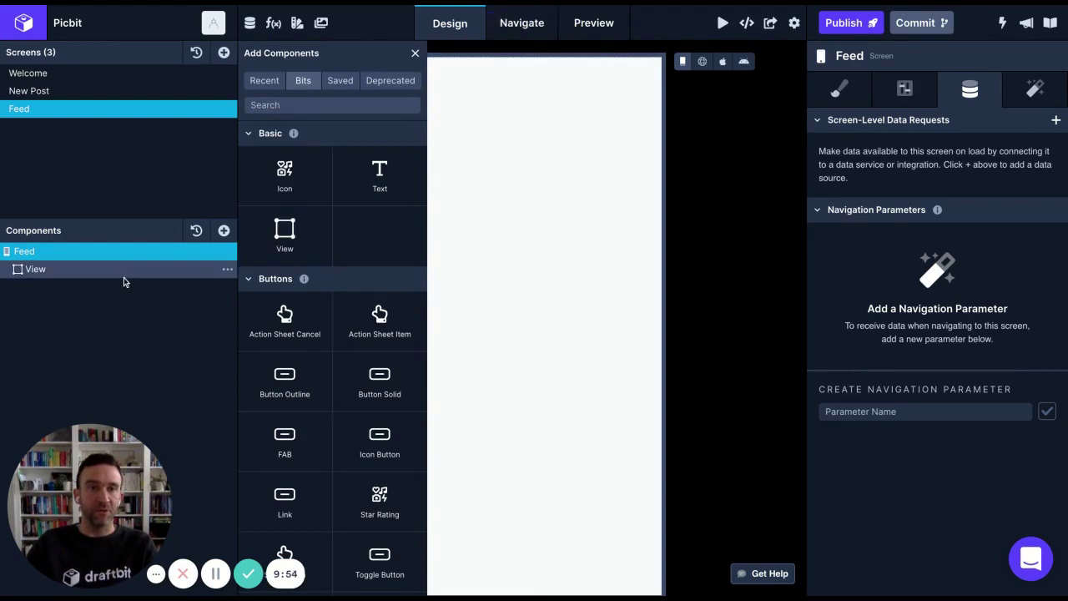
left_click(124, 277)
left_click(284, 238)
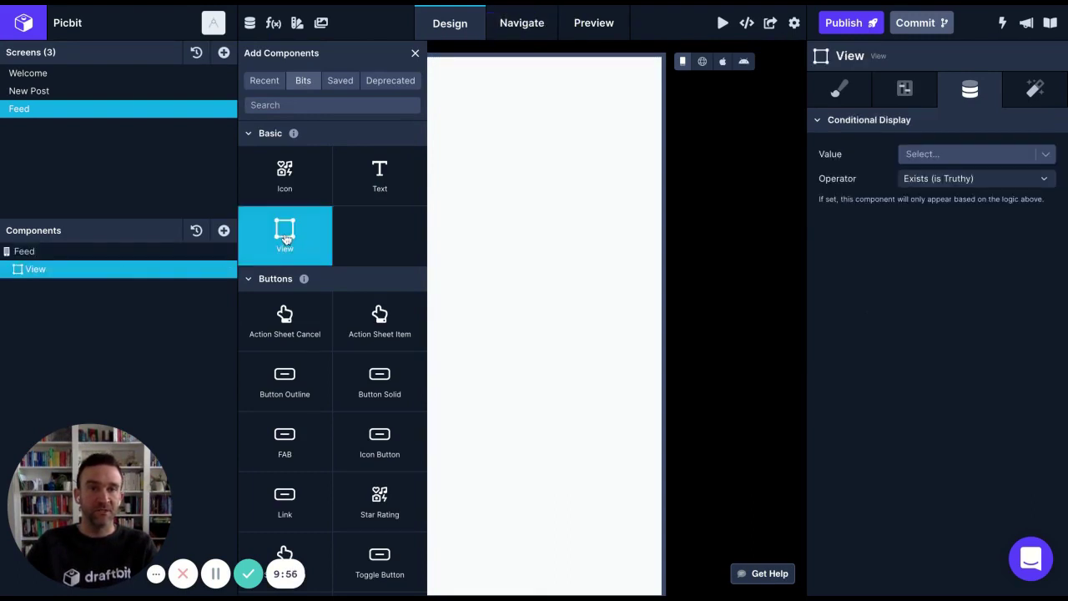
left_click(285, 238)
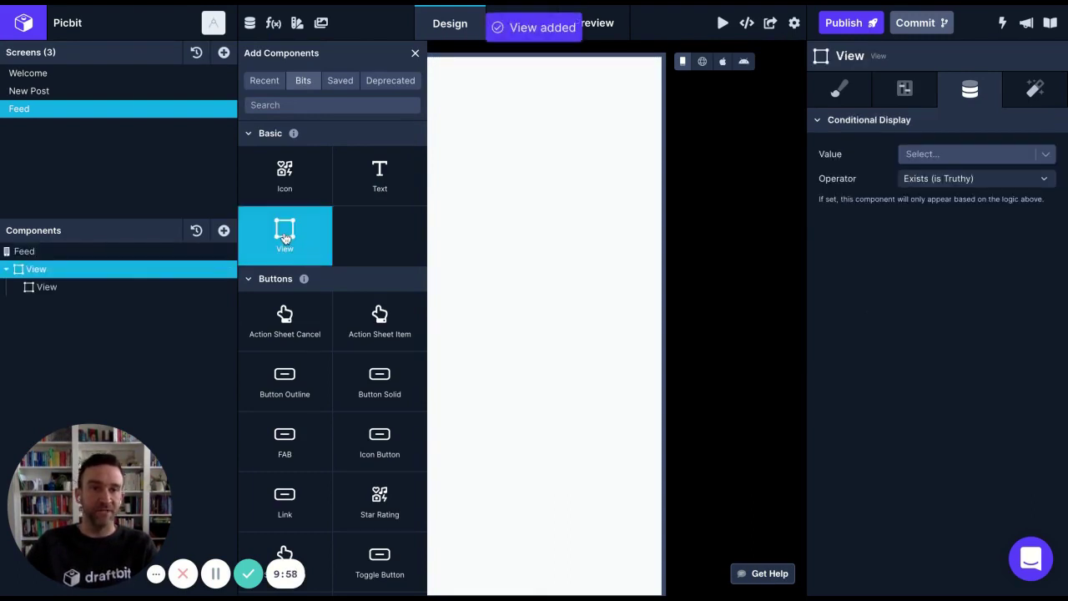
left_click(285, 238)
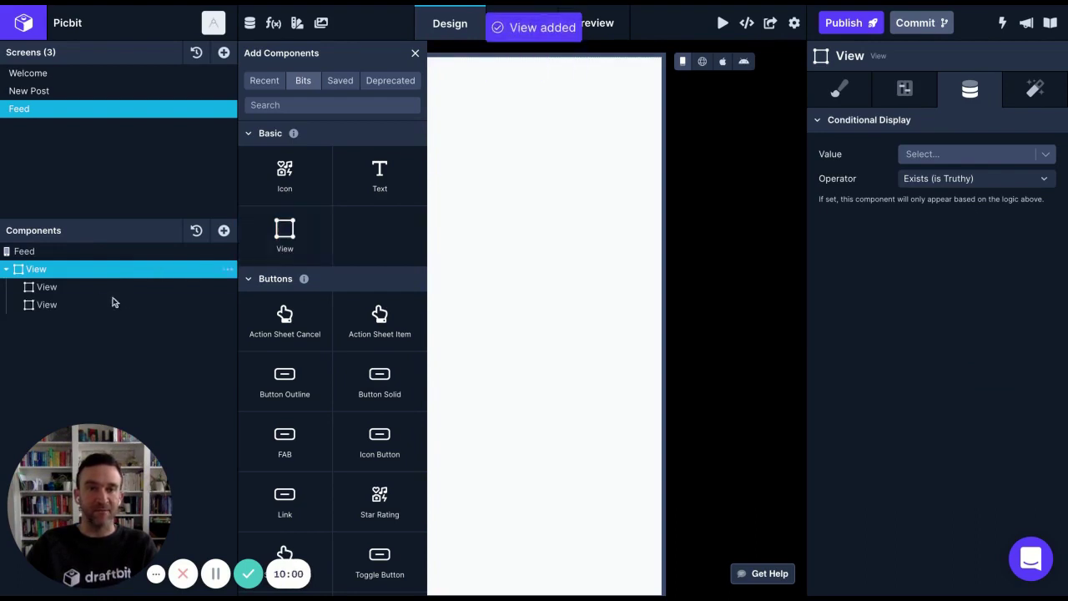
left_click(81, 290)
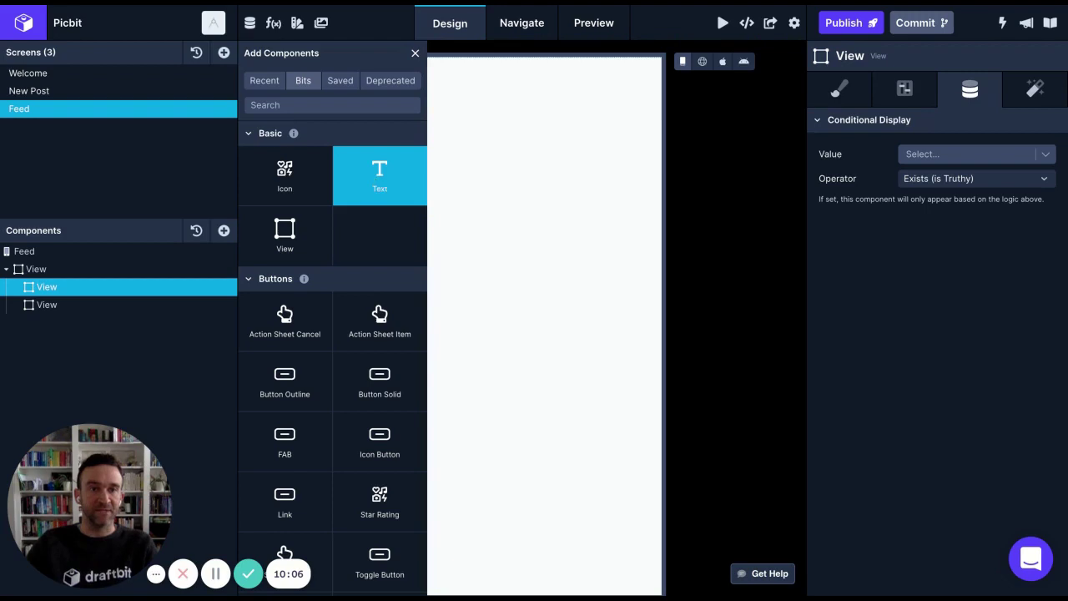
Put a Text in the first child view and an Image in the second
left_click(378, 186)
left_click(309, 103)
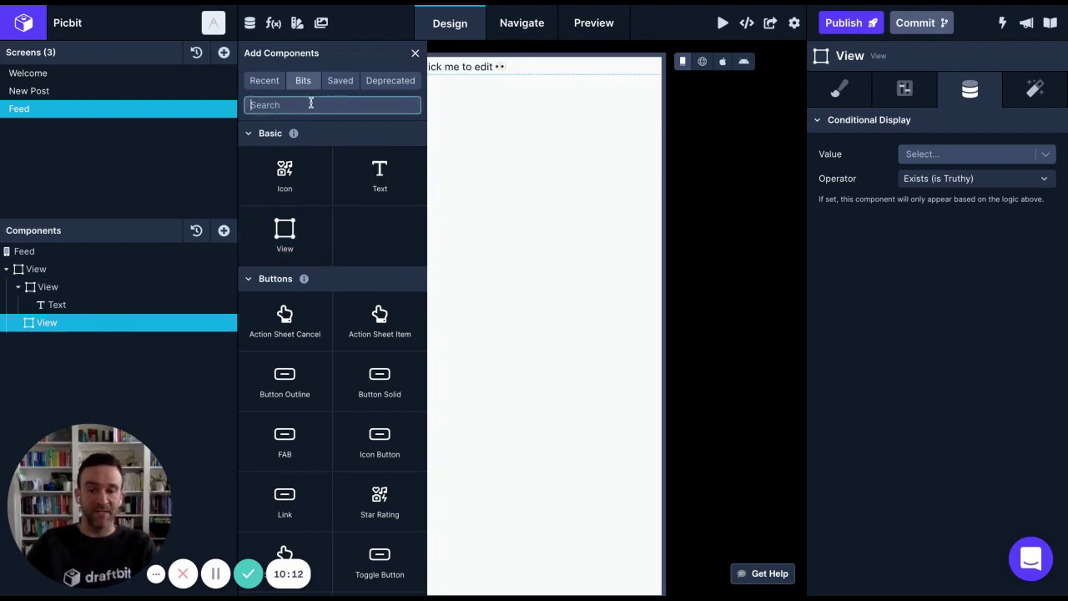
type("image")
left_click(347, 275)
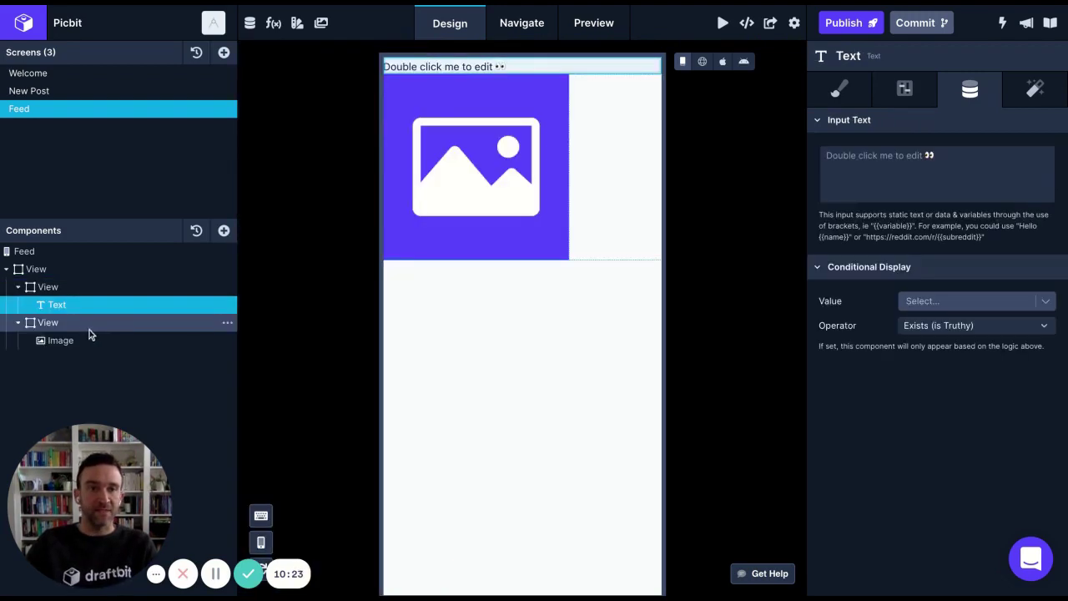
Switch the Feed image's width unit to % so it spans the full screen
left_click(89, 325)
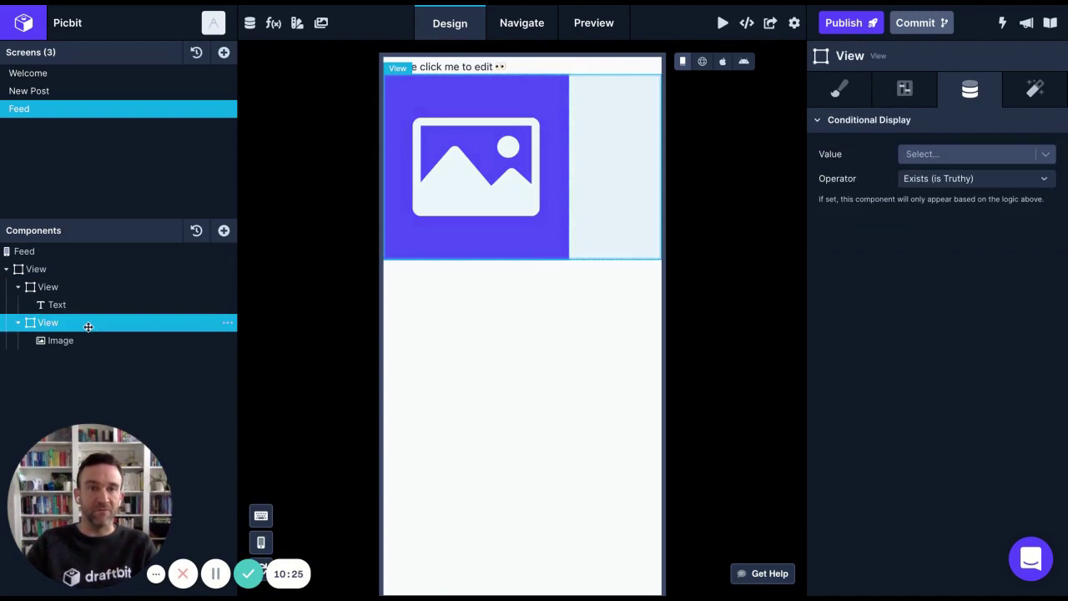
left_click(87, 339)
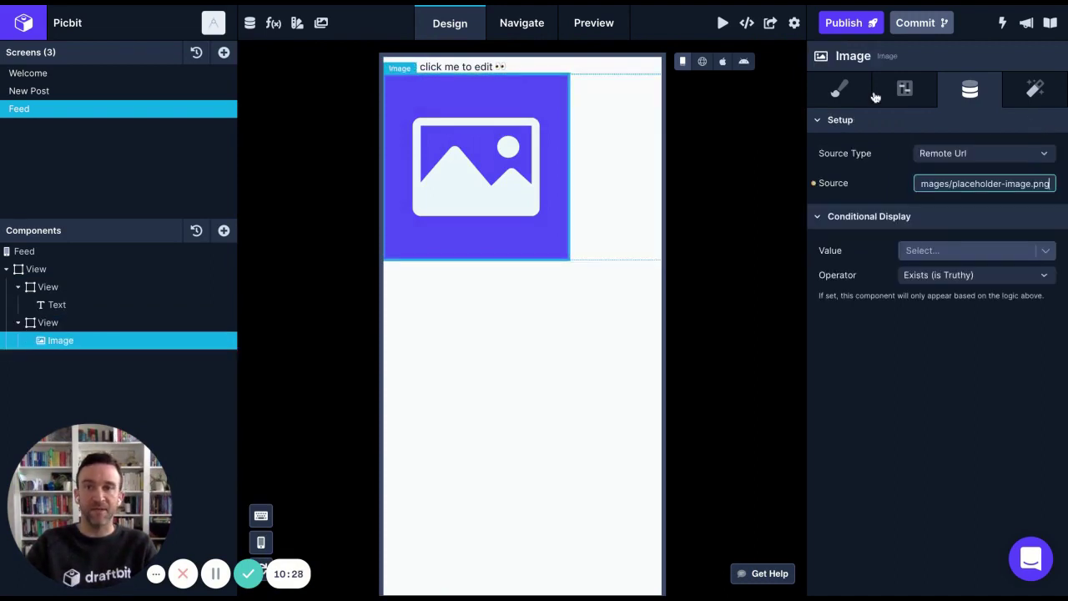
left_click(907, 92)
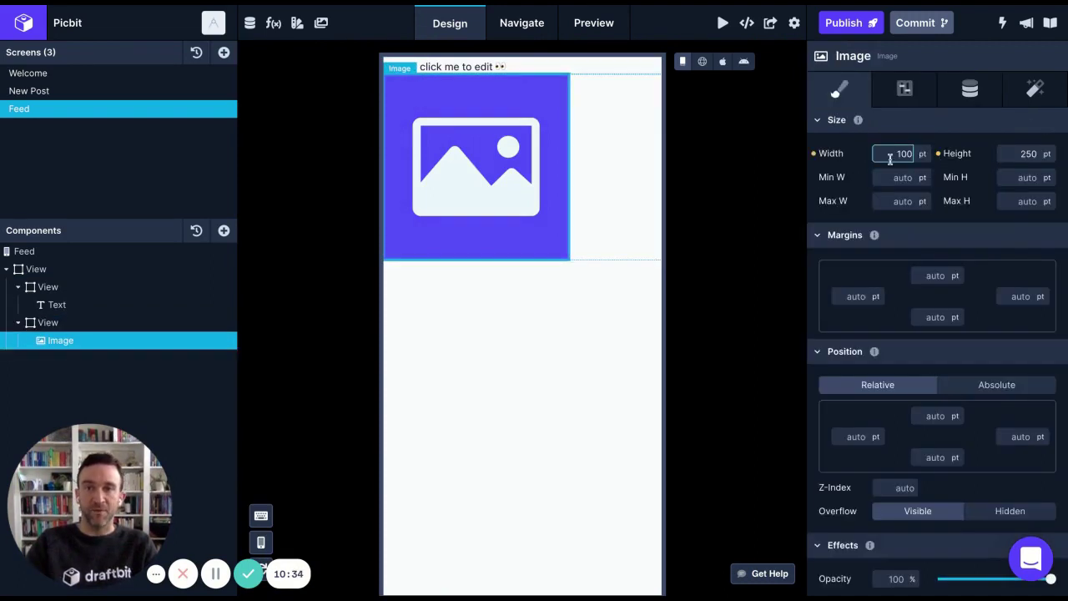
left_click(925, 152)
left_click(922, 179)
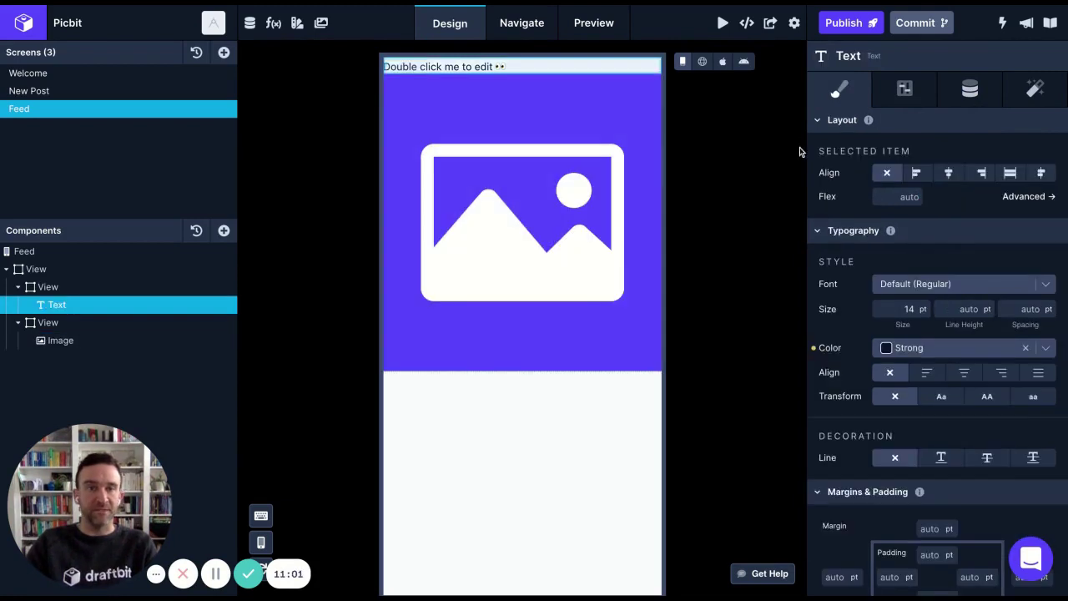
Replace the header text's default content with the user's @ username handle
left_click(963, 94)
left_click(955, 161)
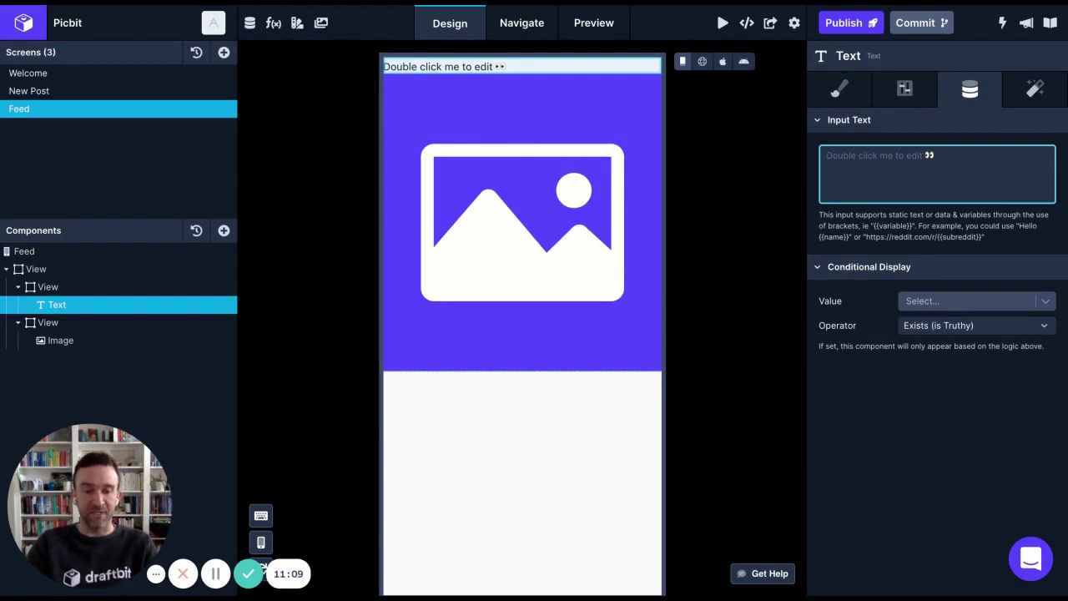
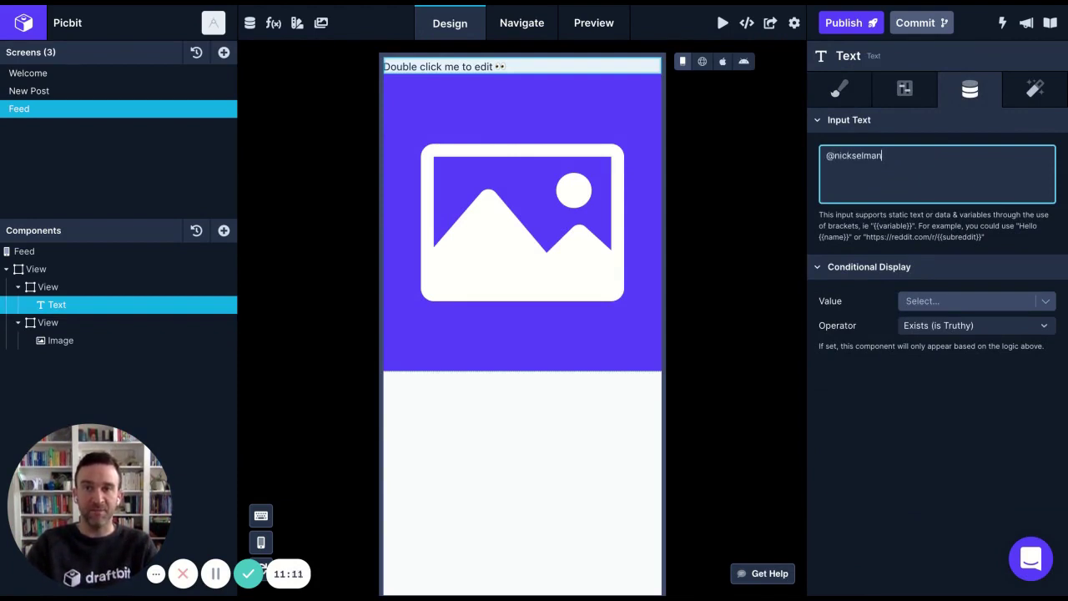
key("Return")
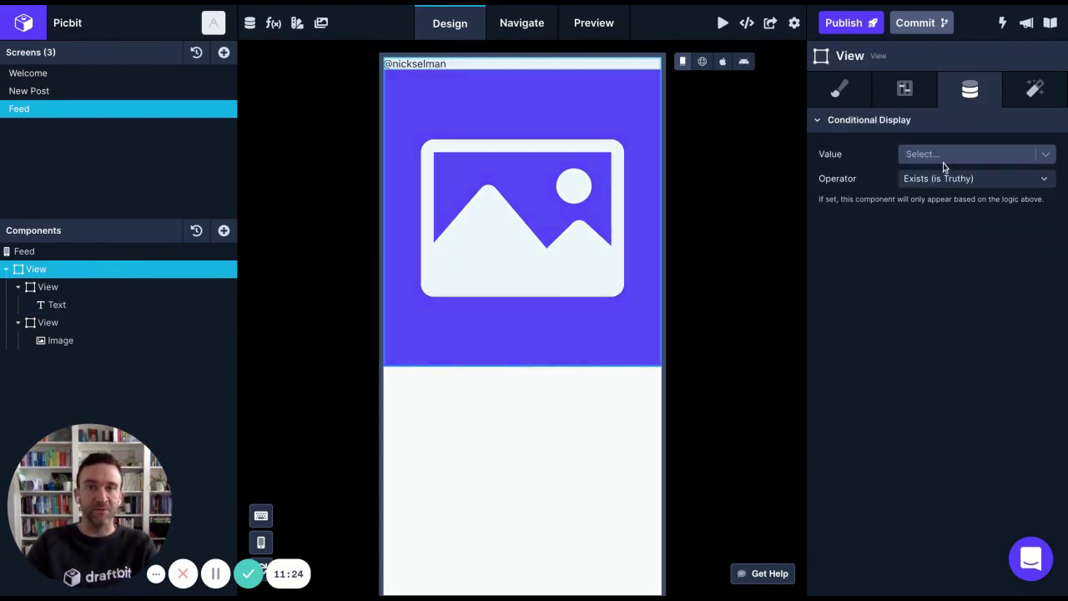
Give the Feed header container a top margin of 16
left_click(853, 99)
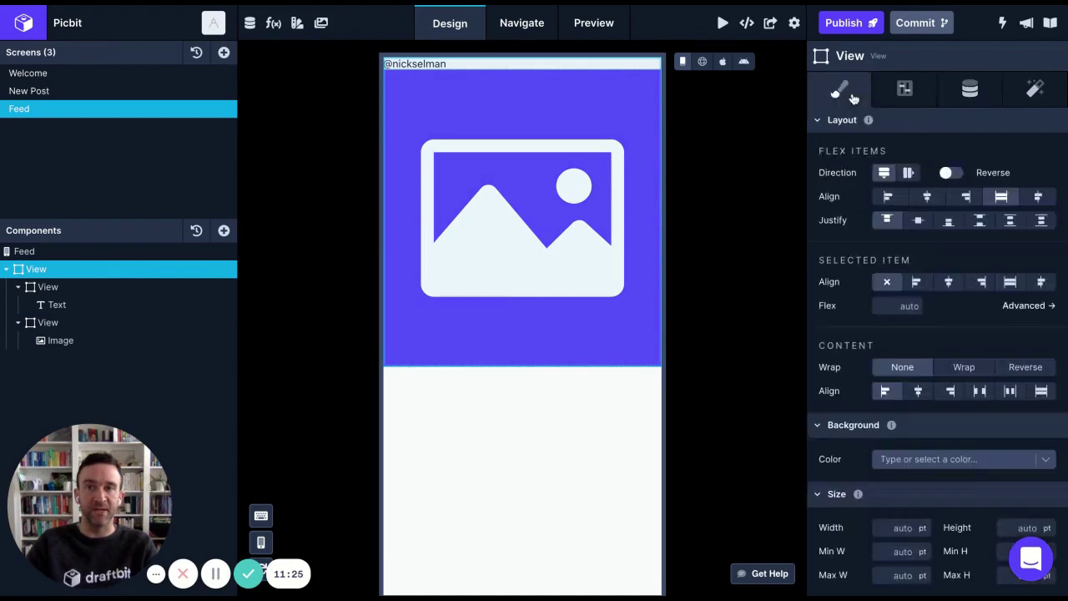
scroll(904, 321, "down", 4)
scroll(905, 321, "down", 1)
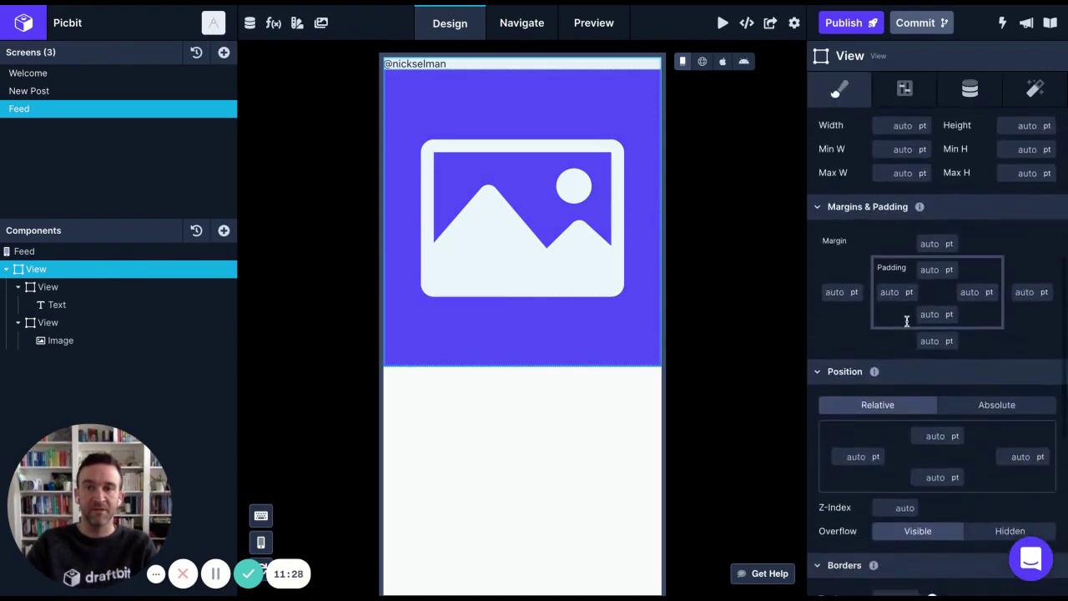
left_click(935, 240)
type("16")
left_click(779, 270)
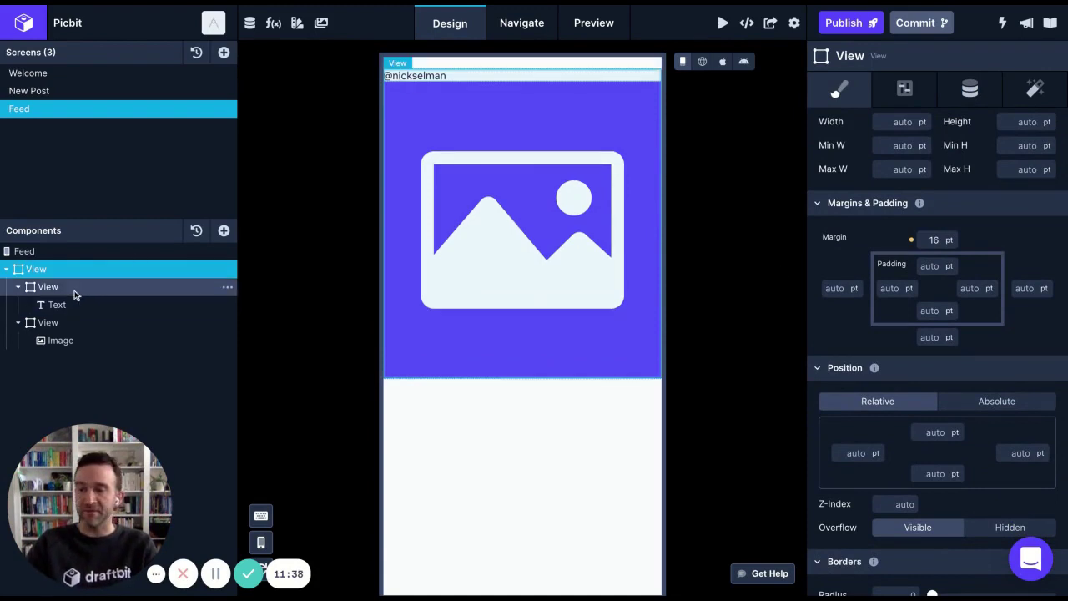
left_click(56, 304)
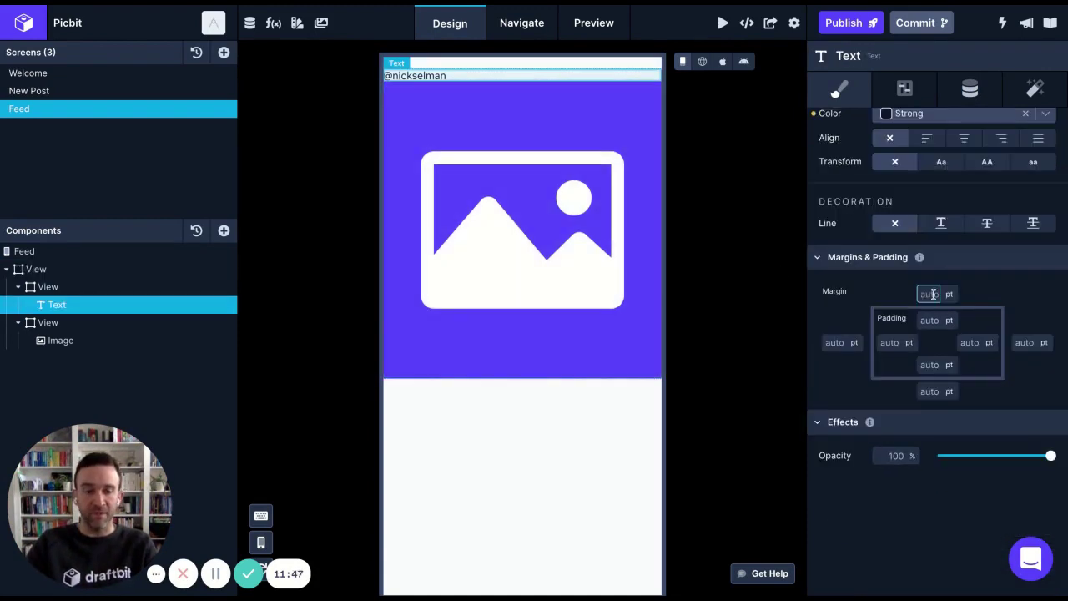
left_click(834, 342)
type("16")
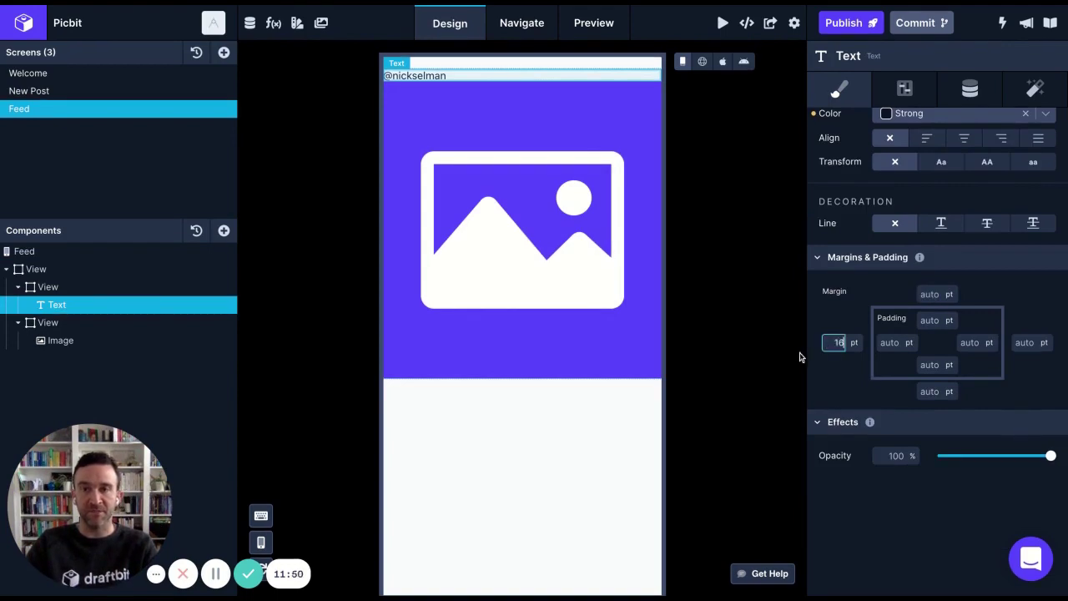
left_click(781, 354)
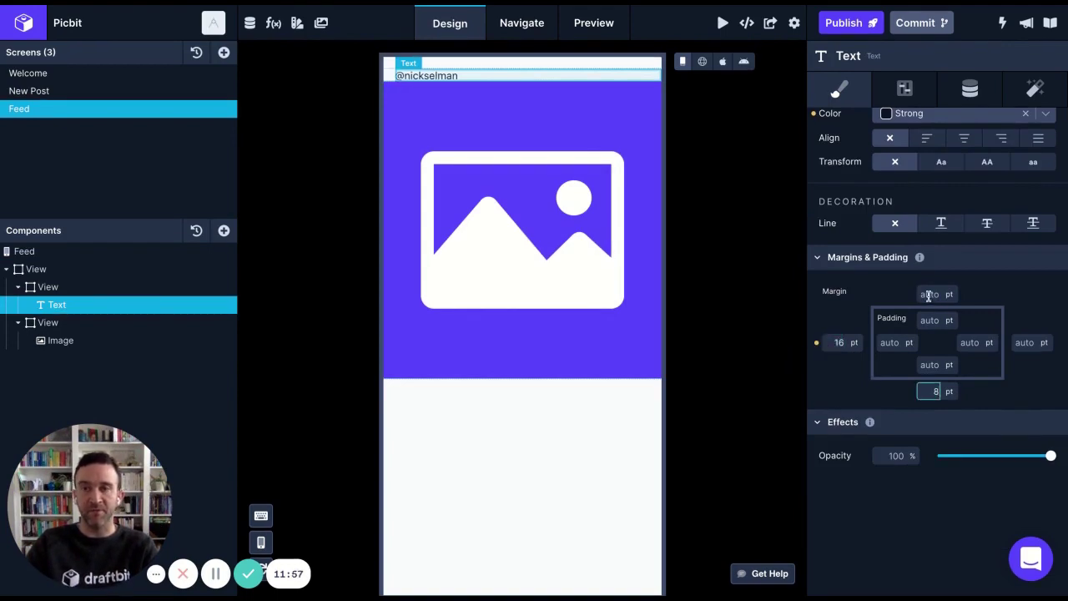
left_click(929, 294)
type("8")
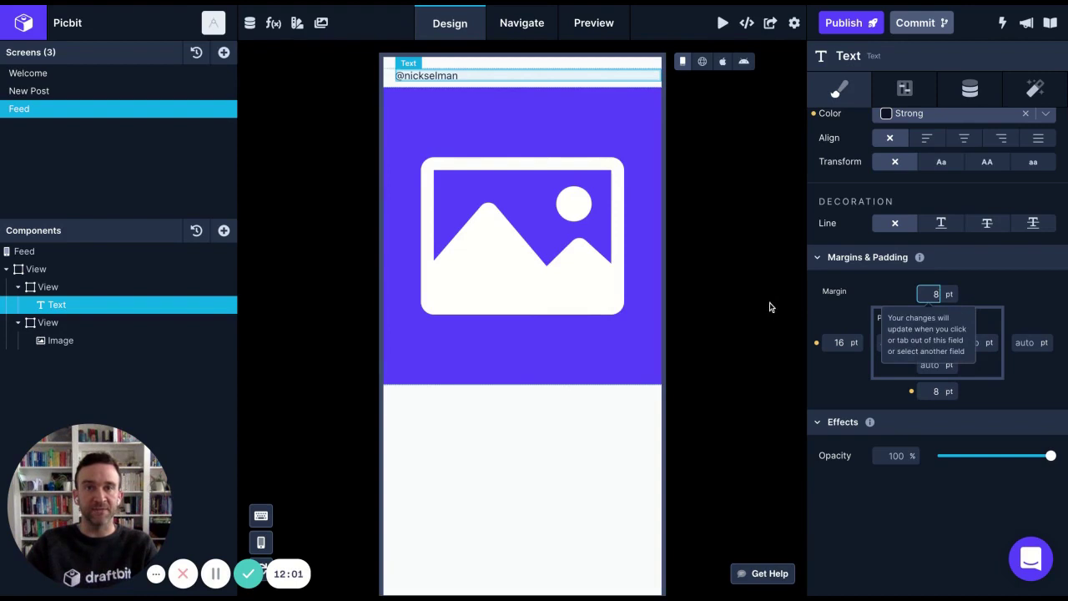
scroll(954, 270, "up", 5)
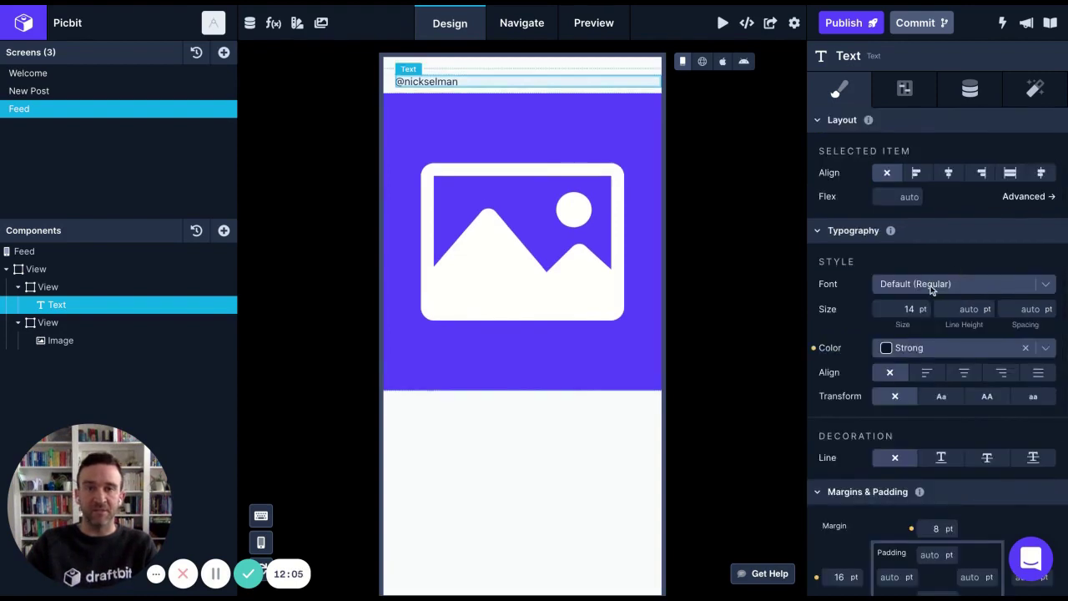
Set the username font to Default (Bold) at size 20
left_click(933, 284)
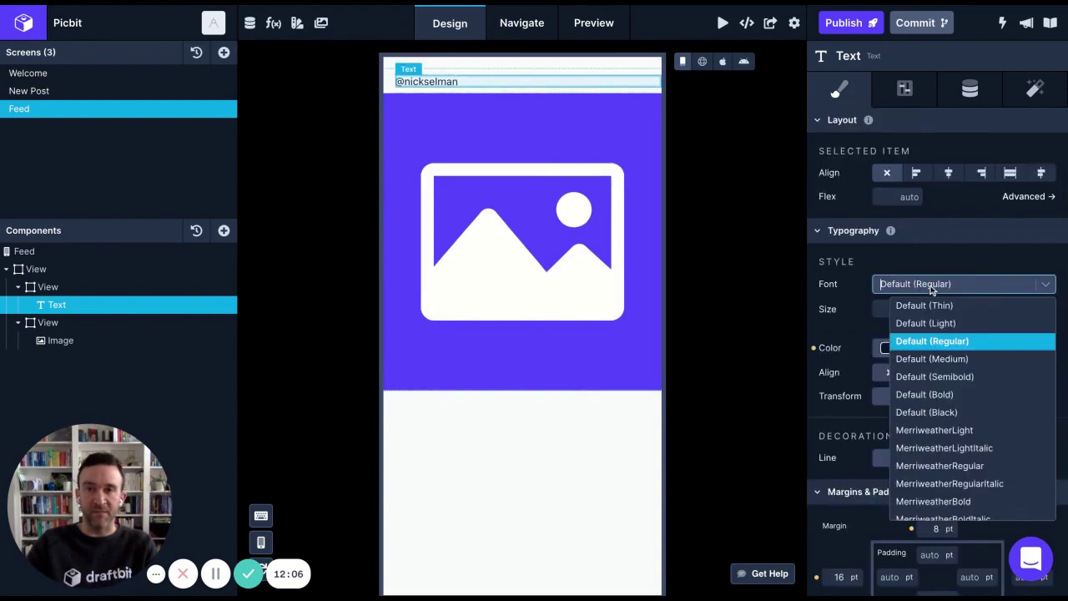
left_click(954, 396)
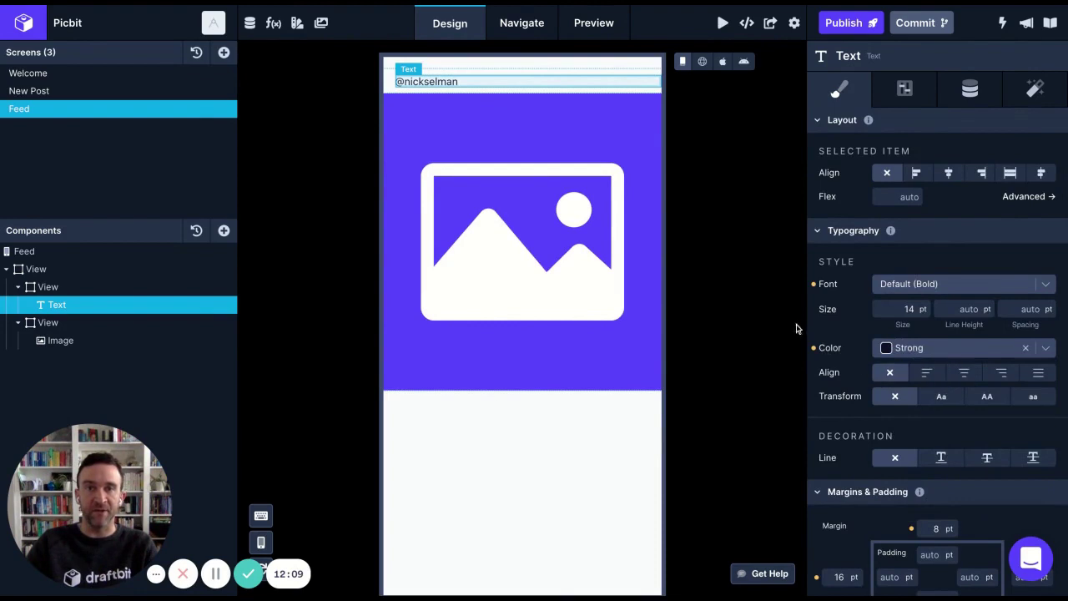
left_click(900, 310)
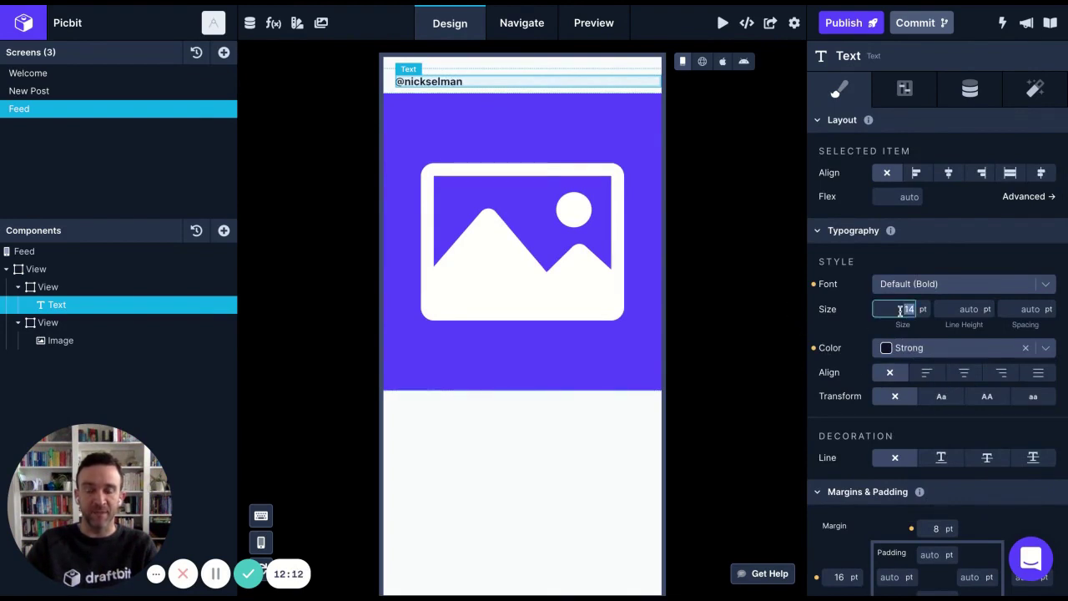
type("20")
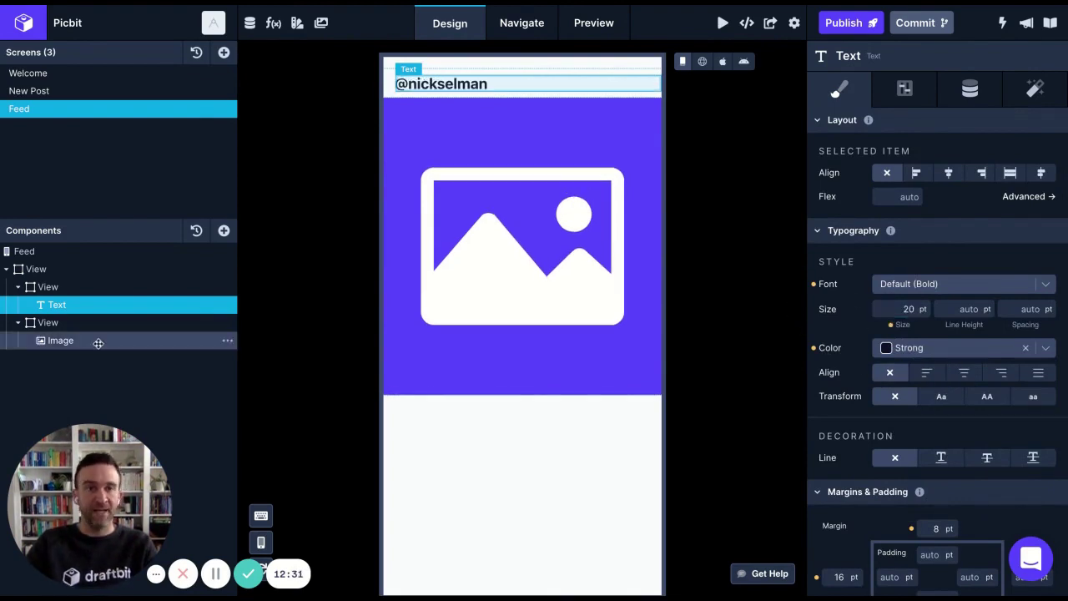
left_click(98, 342)
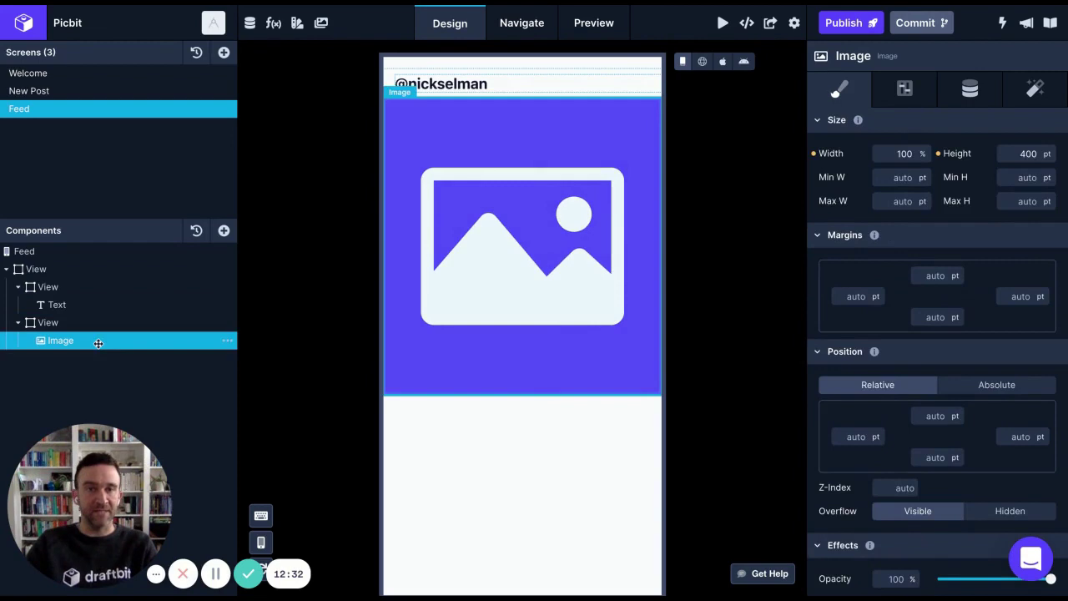
Set the Feed image's source to the uploaded photo of a cyclist beside a curved building
left_click(970, 94)
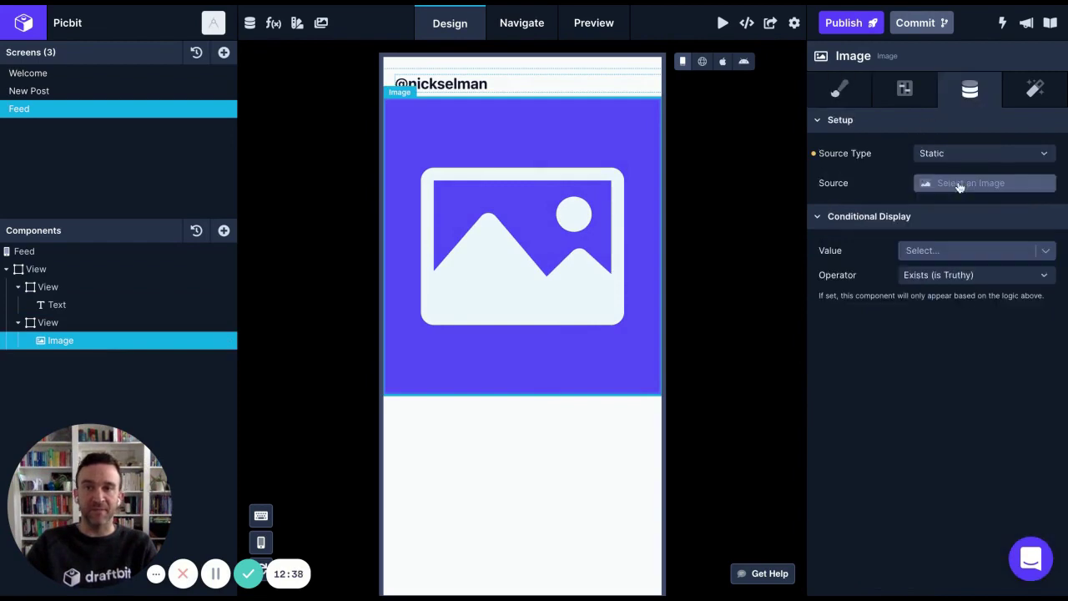
left_click(958, 184)
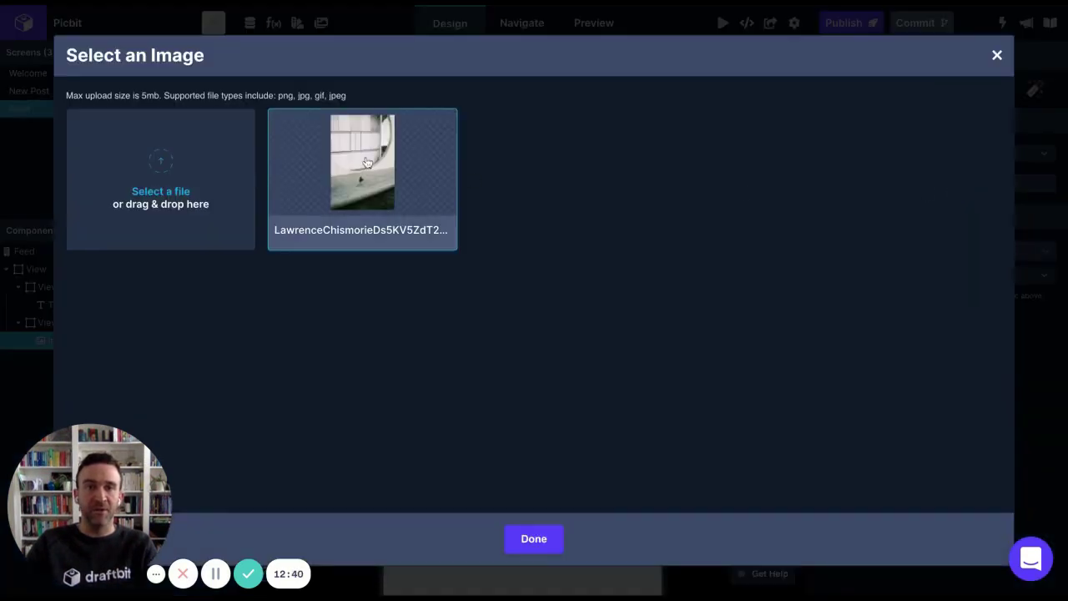
left_click(364, 162)
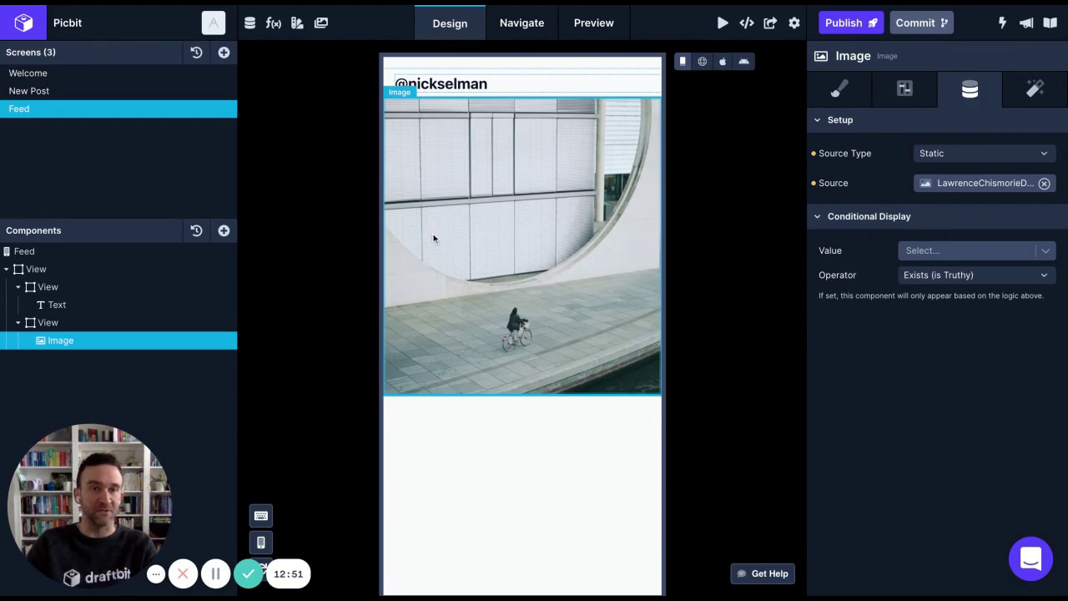
Preview the app in an iOS phone frame, checking the other screens before returning to Feed
left_click(722, 65)
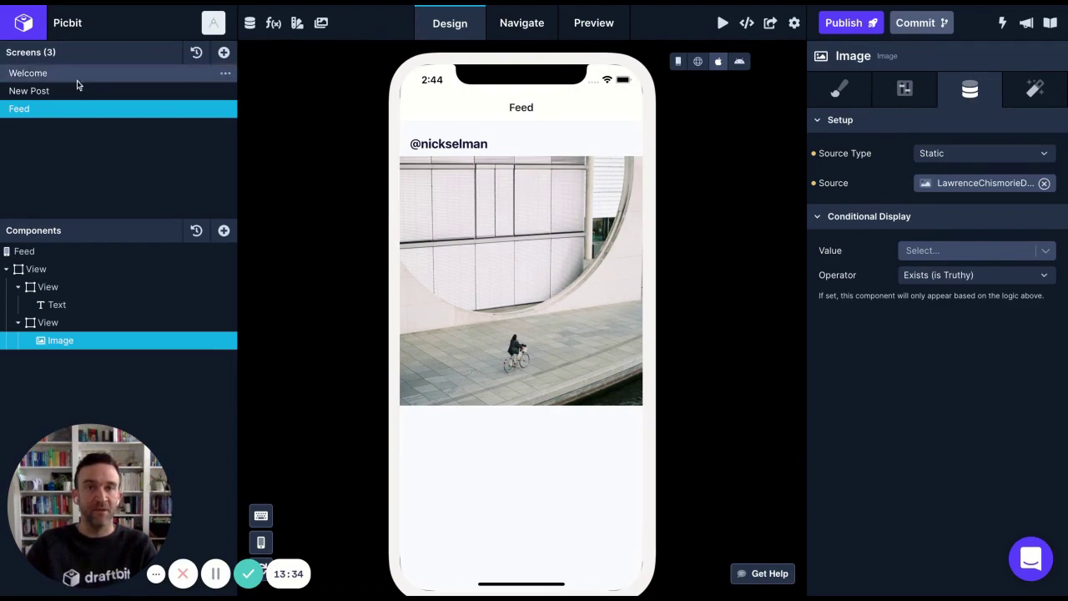
left_click(54, 76)
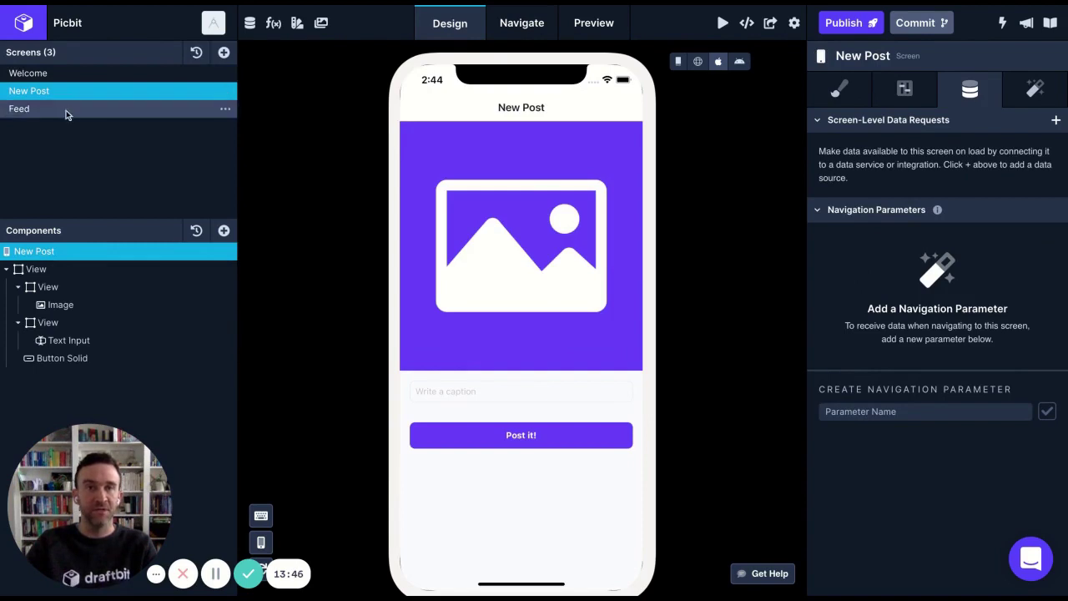
left_click(65, 110)
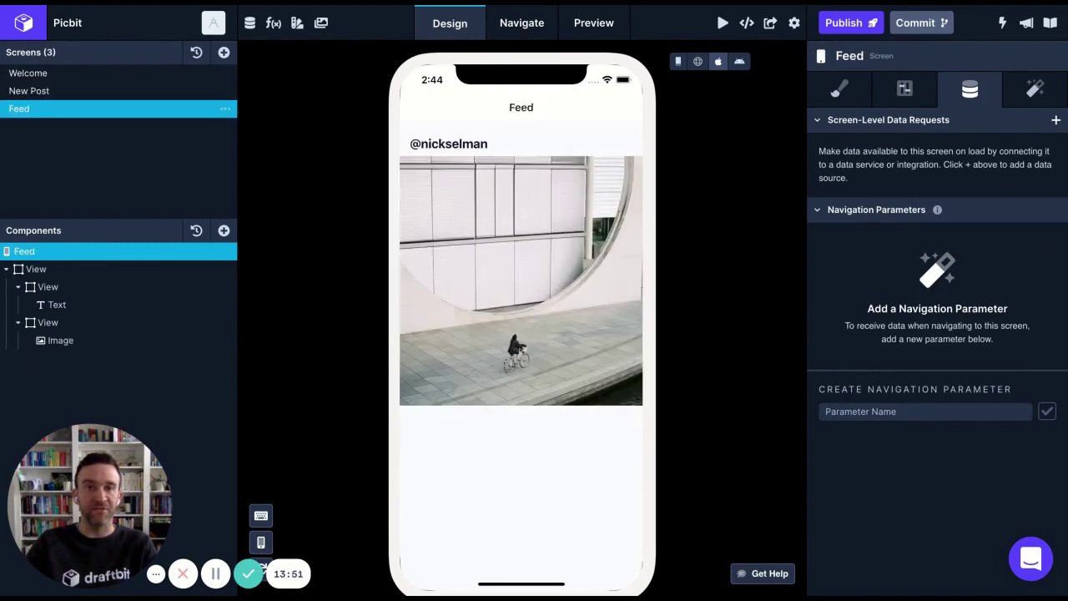